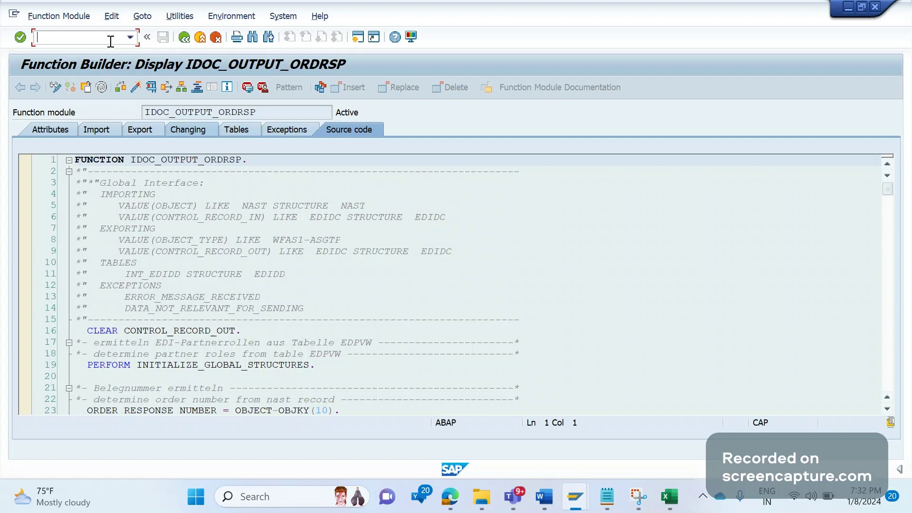
Step: In WE41, confirm process code SD10 uses IDOC_OUTPUT_ORDRSP, then go back to the partner profile
{"action": "type", "text": "/NWE41"}
{"action": "key", "text": "Return"}
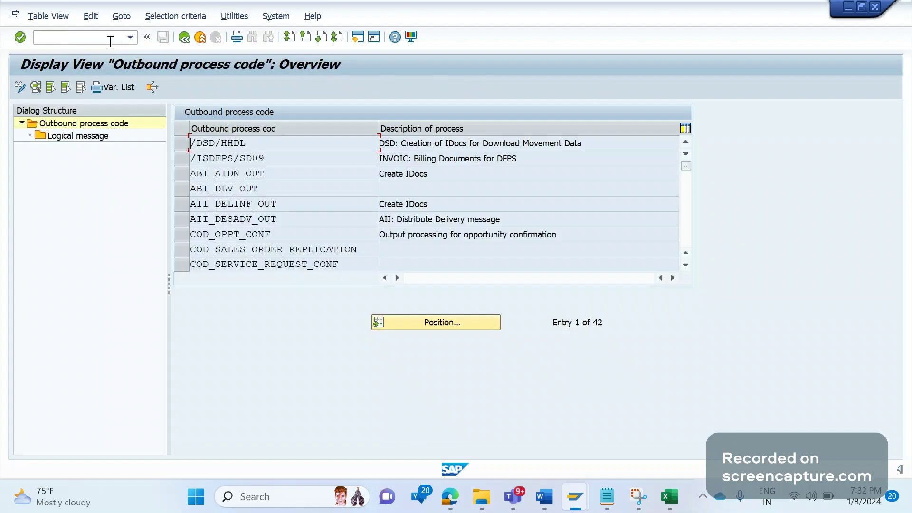
{"action": "left_click", "coordinate": [447, 321]}
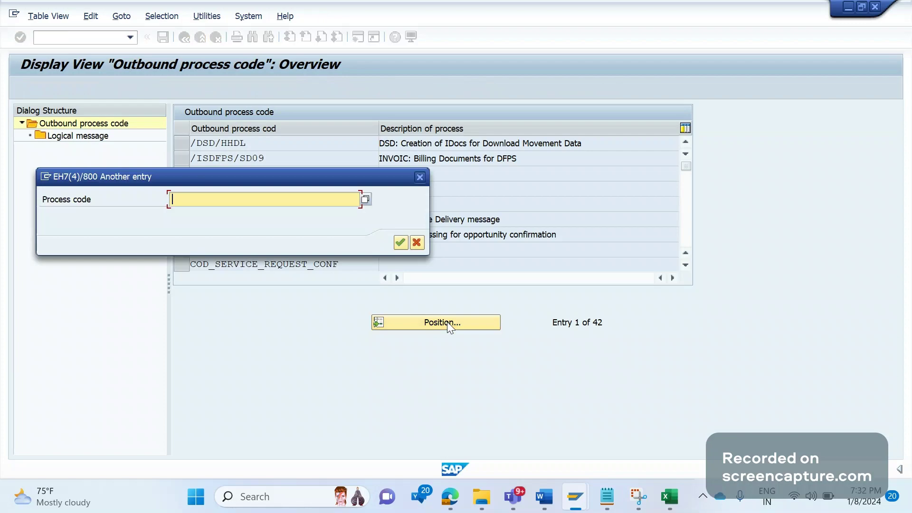
{"action": "type", "text": "SD1"}
{"action": "key", "text": "Return"}
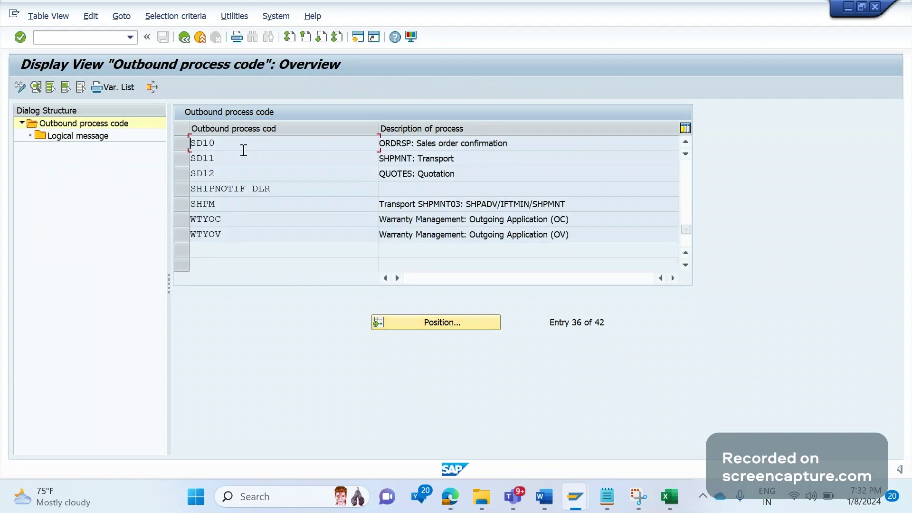
{"action": "double_click", "coordinate": [203, 146]}
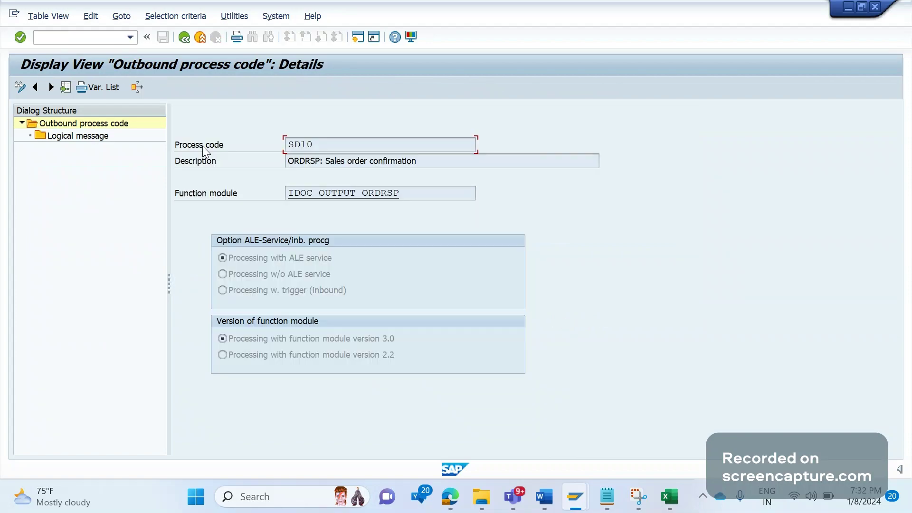
{"action": "double_click", "coordinate": [398, 195]}
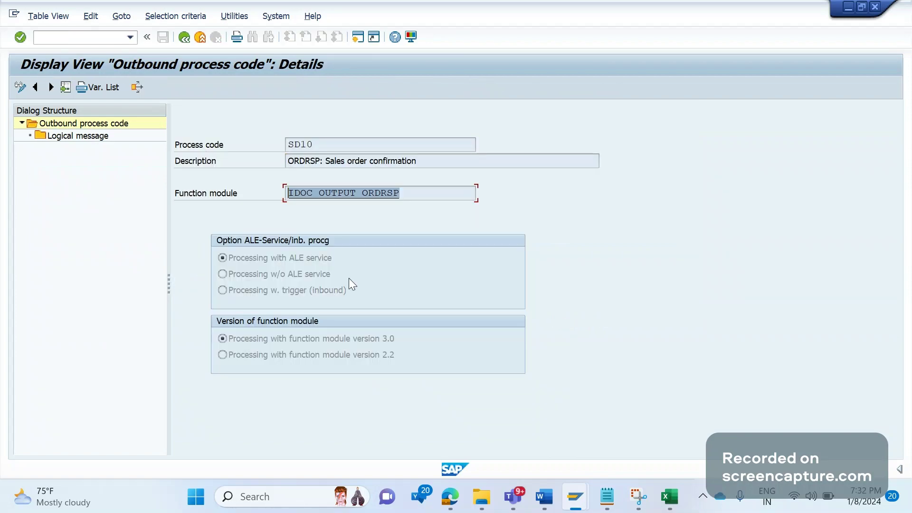
{"action": "key", "text": "F3"}
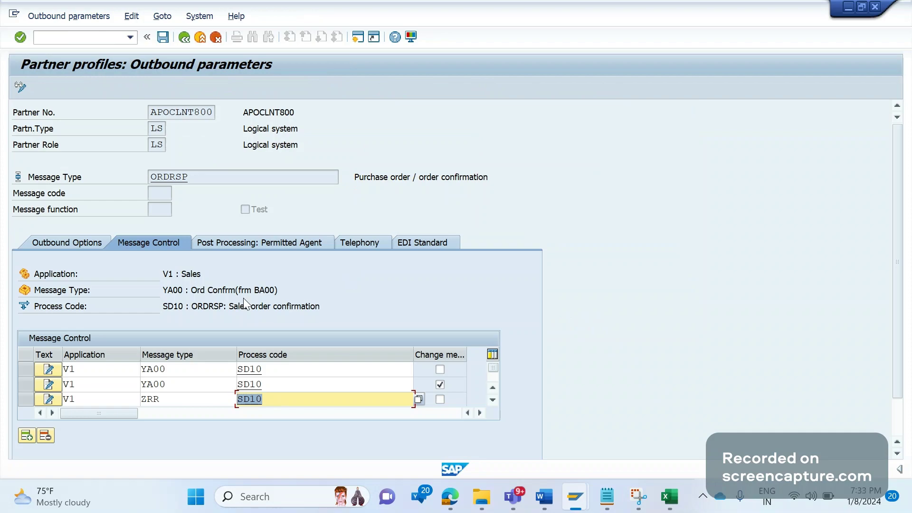
Step: From SD10's details, open IDOC_OUTPUT_ORDRSP in the Function Builder
{"action": "left_click", "coordinate": [251, 404]}
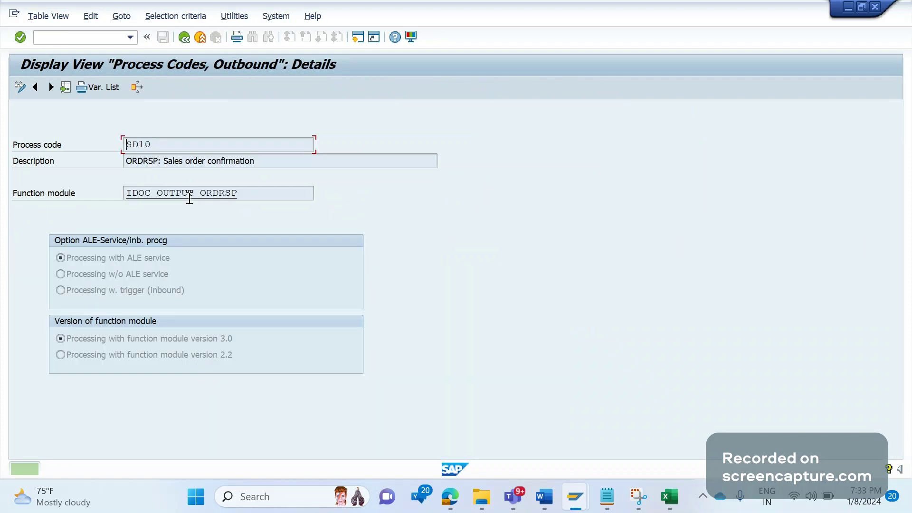
{"action": "left_click_drag", "start_coordinate": [239, 193], "coordinate": [120, 194]}
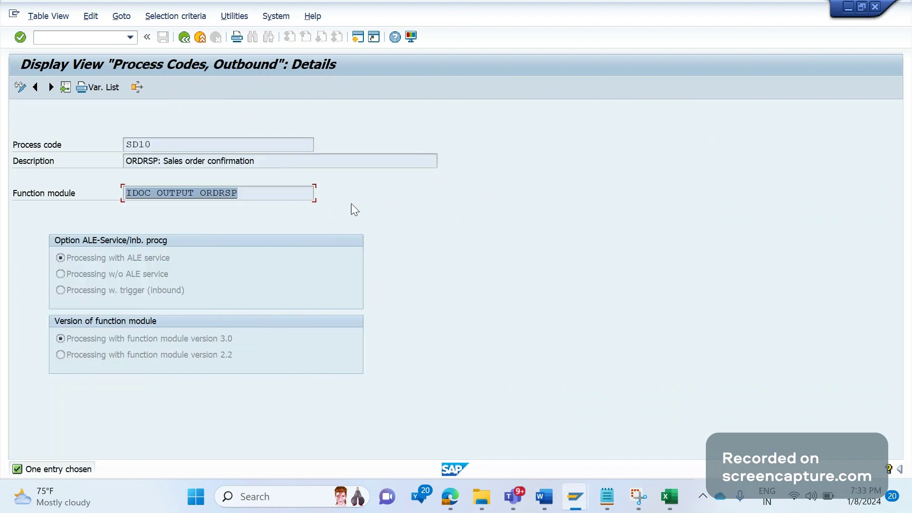
{"action": "left_click", "coordinate": [264, 198]}
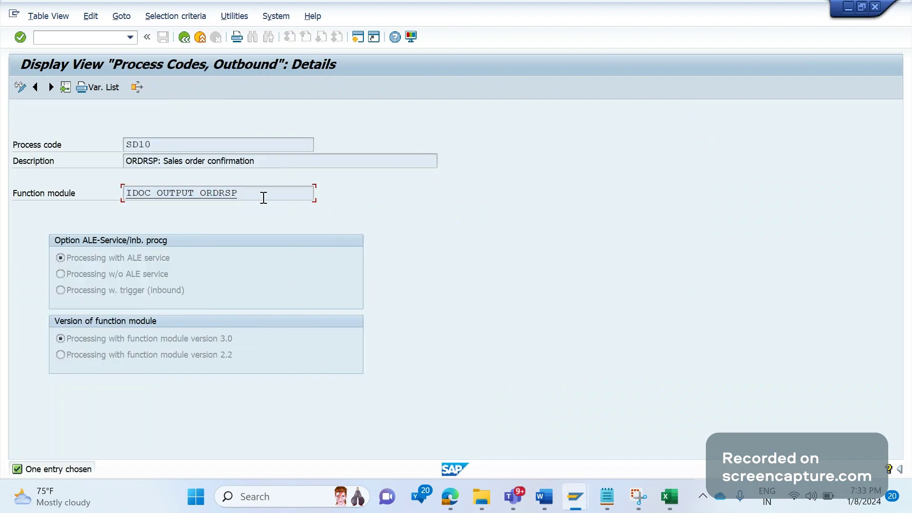
{"action": "double_click", "coordinate": [213, 192]}
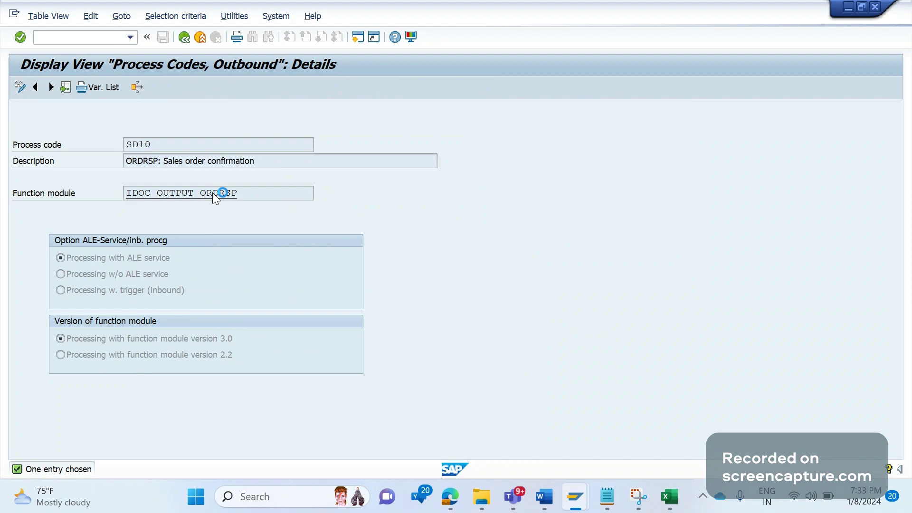
Step: In the IDoc display, check that segment E1EDK01 field CURCY holds USD
{"action": "mouse_move", "coordinate": [580, 497]}
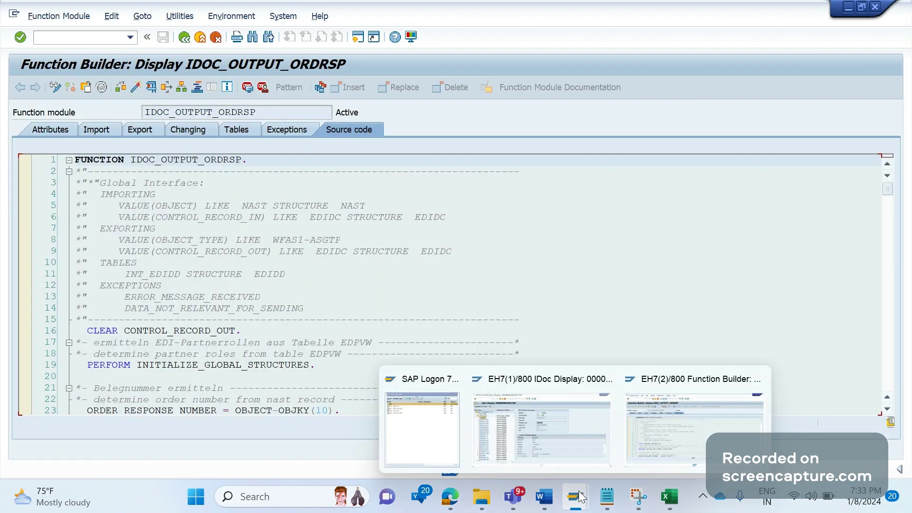
{"action": "left_click", "coordinate": [537, 414]}
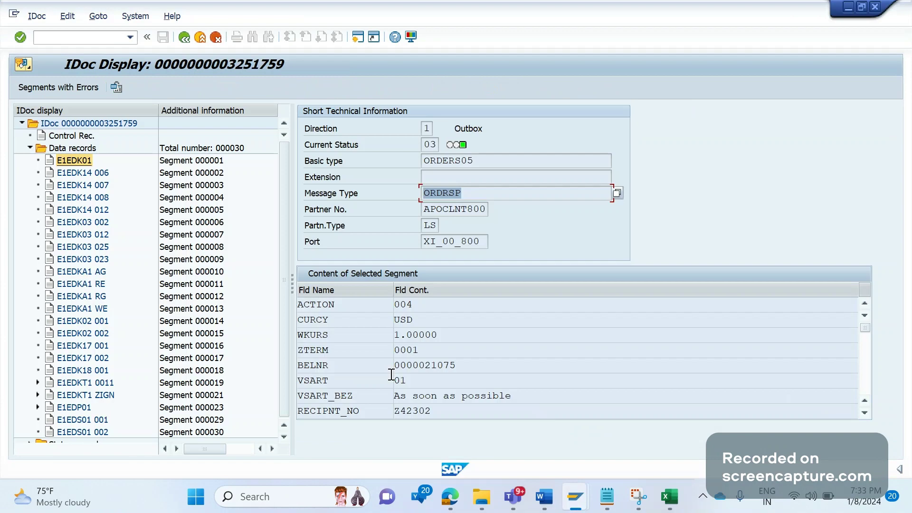
{"action": "left_click", "coordinate": [345, 323]}
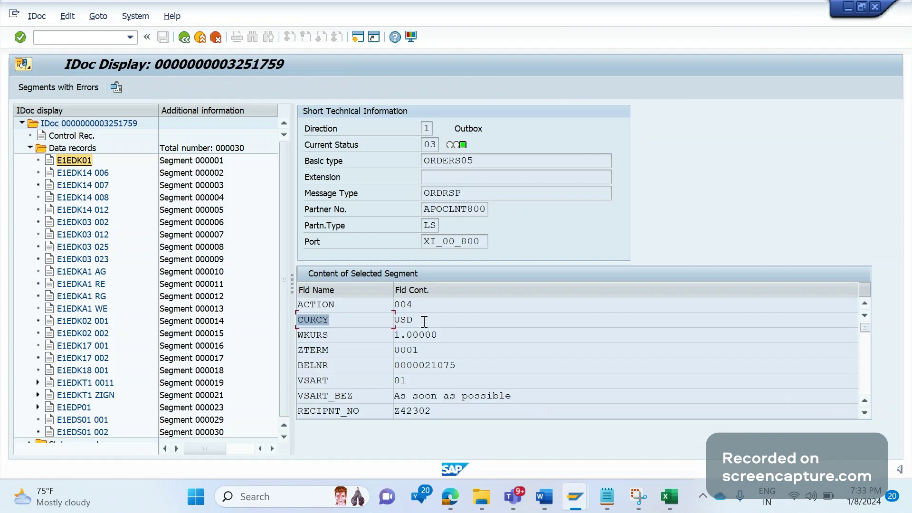
{"action": "left_click", "coordinate": [424, 321]}
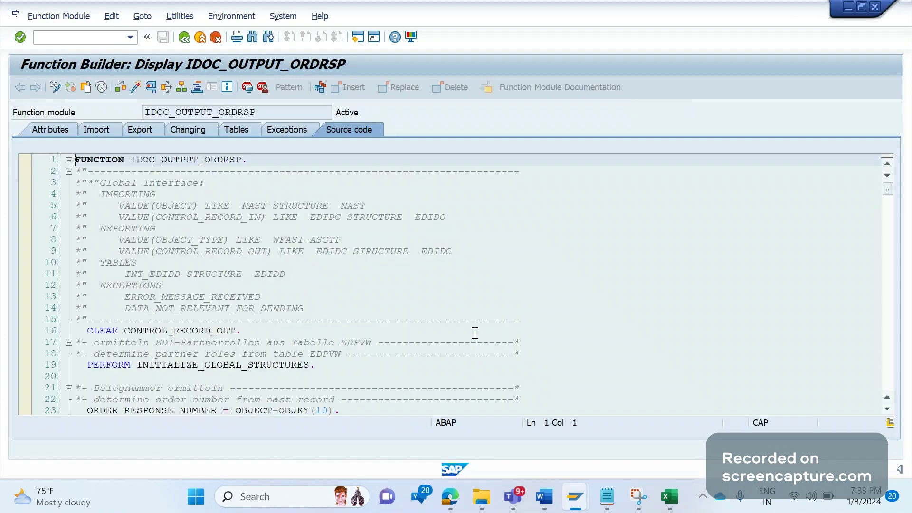
Step: Read down the IDOC_OUTPUT_ORDRSP source to the PERFORM FILL_IDOC_INTTAB call
{"action": "left_click", "coordinate": [400, 299]}
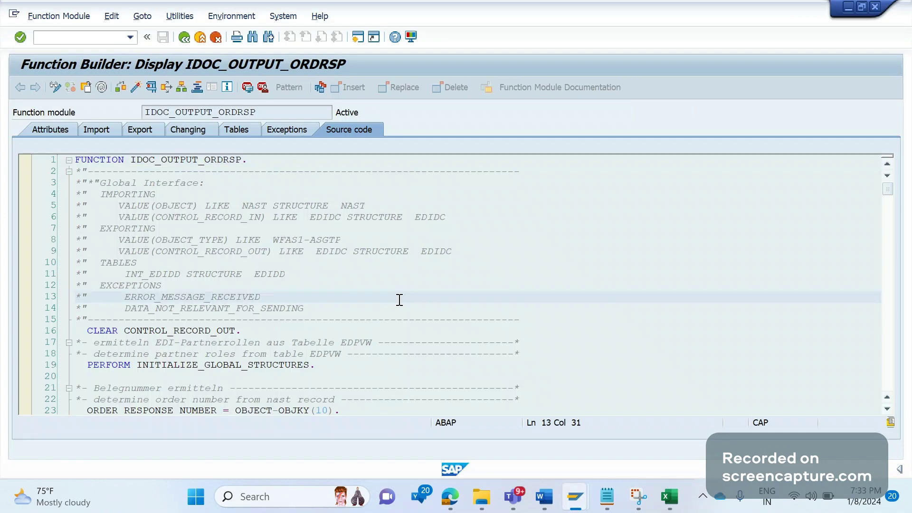
{"action": "key", "text": "Down"}
{"action": "key", "text": "Down"}
{"action": "key", "text": "Down"}
{"action": "key", "text": "Down"}
{"action": "key", "text": "Down"}
{"action": "key", "text": "Down"}
{"action": "key", "text": "Down"}
{"action": "key", "text": "Down"}
{"action": "key", "text": "Down"}
{"action": "key", "text": "Down"}
{"action": "key", "text": "Down"}
{"action": "key", "text": "Down"}
{"action": "key", "text": "Down"}
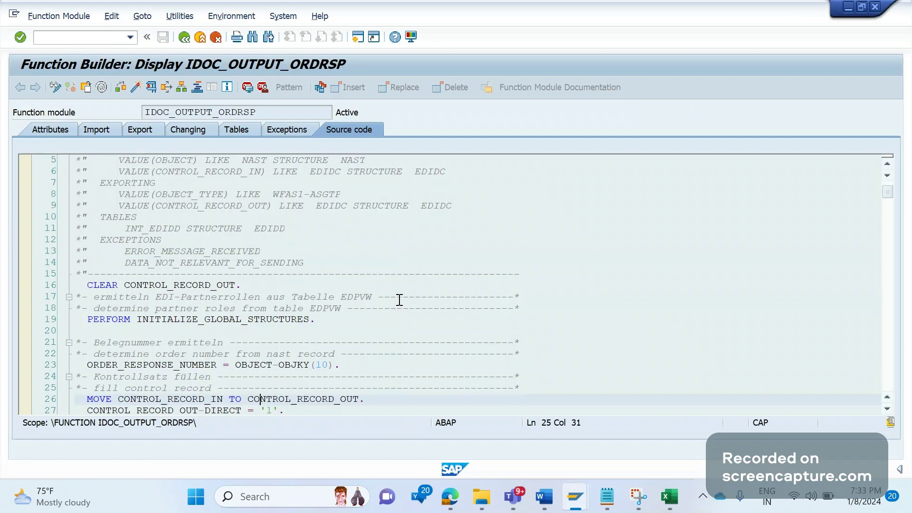
{"action": "key", "text": "Down"}
{"action": "key", "text": "Down"}
{"action": "key", "text": "Down"}
{"action": "key", "text": "Down"}
{"action": "key", "text": "Down"}
{"action": "key", "text": "Down"}
{"action": "key", "text": "Down"}
{"action": "key", "text": "Down"}
{"action": "key", "text": "Down"}
{"action": "key", "text": "Down"}
{"action": "key", "text": "Down"}
{"action": "key", "text": "Down"}
{"action": "key", "text": "Down"}
{"action": "key", "text": "Down"}
{"action": "key", "text": "Down"}
{"action": "key", "text": "Down"}
{"action": "key", "text": "Down"}
{"action": "key", "text": "Down"}
{"action": "key", "text": "Down"}
{"action": "key", "text": "Down"}
{"action": "key", "text": "Down"}
{"action": "key", "text": "Down"}
{"action": "key", "text": "Down"}
{"action": "key", "text": "Down"}
{"action": "key", "text": "Down"}
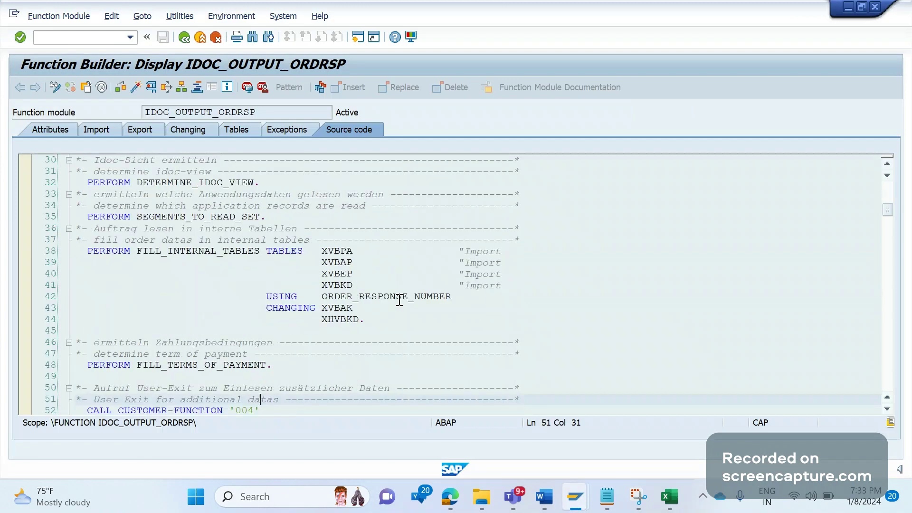
{"action": "key", "text": "Down"}
{"action": "key", "text": "Down"}
{"action": "key", "text": "Down"}
{"action": "key", "text": "Down"}
{"action": "key", "text": "Down"}
{"action": "key", "text": "Down"}
{"action": "key", "text": "Down"}
{"action": "key", "text": "Down"}
{"action": "key", "text": "Down"}
{"action": "key", "text": "Down"}
{"action": "key", "text": "Down"}
{"action": "key", "text": "Down"}
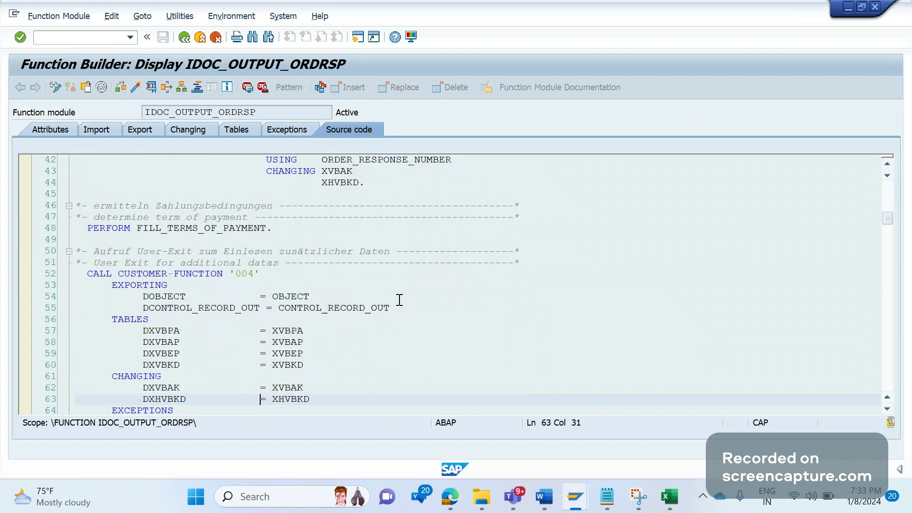
{"action": "key", "text": "Down"}
{"action": "key", "text": "Down"}
{"action": "key", "text": "Down"}
{"action": "key", "text": "Down"}
{"action": "key", "text": "Down"}
{"action": "key", "text": "Down"}
{"action": "key", "text": "Down"}
{"action": "key", "text": "Down"}
{"action": "key", "text": "Down"}
{"action": "key", "text": "Down"}
{"action": "key", "text": "Down"}
{"action": "key", "text": "Down"}
{"action": "key", "text": "Down"}
{"action": "key", "text": "Down"}
{"action": "key", "text": "Down"}
{"action": "key", "text": "Down"}
{"action": "key", "text": "Down"}
{"action": "key", "text": "Down"}
{"action": "key", "text": "Down"}
{"action": "key", "text": "Down"}
{"action": "key", "text": "Down"}
{"action": "key", "text": "Down"}
{"action": "key", "text": "Down"}
{"action": "key", "text": "Down"}
{"action": "key", "text": "Down"}
{"action": "key", "text": "Down"}
{"action": "key", "text": "Down"}
{"action": "key", "text": "Down"}
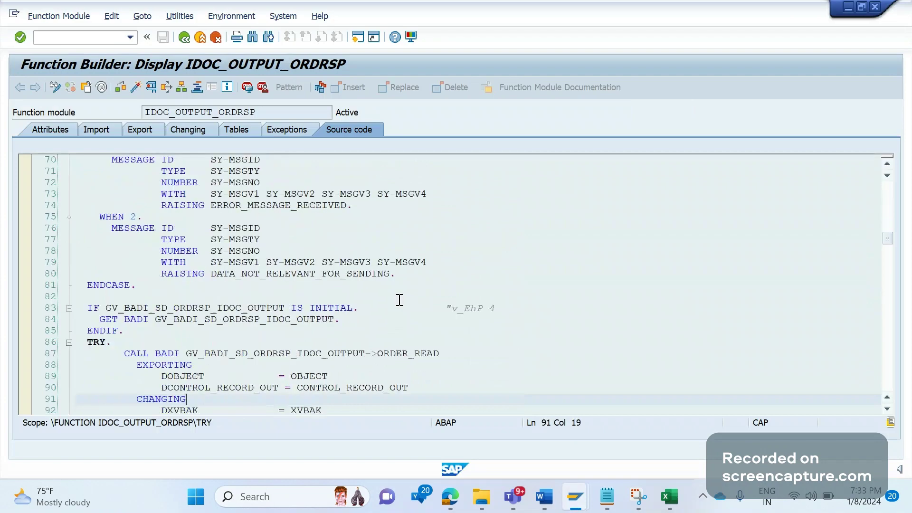
{"action": "key", "text": "Down"}
{"action": "key", "text": "Down"}
{"action": "key", "text": "Down"}
{"action": "key", "text": "Down"}
{"action": "key", "text": "Down"}
{"action": "key", "text": "Down"}
{"action": "key", "text": "Down"}
{"action": "key", "text": "Down"}
{"action": "key", "text": "Down"}
{"action": "key", "text": "Down"}
{"action": "key", "text": "Down"}
{"action": "key", "text": "Down"}
{"action": "key", "text": "Down"}
{"action": "key", "text": "Down"}
{"action": "key", "text": "Down"}
{"action": "key", "text": "Down"}
{"action": "key", "text": "Down"}
{"action": "key", "text": "Down"}
{"action": "key", "text": "Down"}
{"action": "key", "text": "Down"}
{"action": "key", "text": "Down"}
{"action": "key", "text": "Down"}
{"action": "key", "text": "Down"}
{"action": "key", "text": "Down"}
{"action": "key", "text": "Down"}
{"action": "key", "text": "Down"}
{"action": "key", "text": "Down"}
{"action": "key", "text": "Down"}
{"action": "key", "text": "Down"}
{"action": "key", "text": "Down"}
{"action": "key", "text": "Down"}
{"action": "key", "text": "Down"}
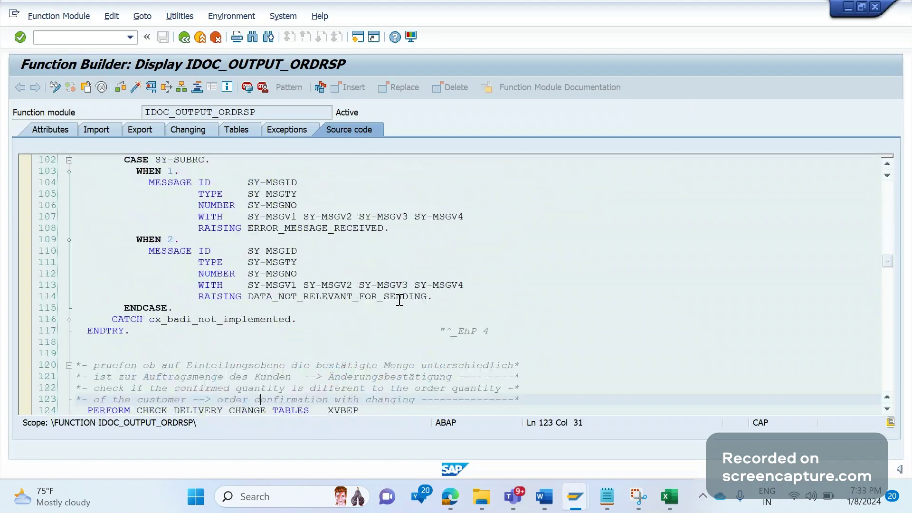
{"action": "key", "text": "Down"}
{"action": "key", "text": "Down"}
{"action": "key", "text": "Down"}
{"action": "key", "text": "Down"}
{"action": "key", "text": "Down"}
{"action": "key", "text": "Down"}
{"action": "key", "text": "Down"}
{"action": "key", "text": "Down"}
{"action": "key", "text": "Down"}
{"action": "key", "text": "Down"}
{"action": "key", "text": "Down"}
{"action": "key", "text": "Down"}
{"action": "key", "text": "Down"}
{"action": "key", "text": "Down"}
{"action": "key", "text": "Down"}
{"action": "key", "text": "Down"}
{"action": "key", "text": "Down"}
{"action": "key", "text": "Down"}
{"action": "key", "text": "Down"}
{"action": "key", "text": "Down"}
{"action": "key", "text": "Down"}
{"action": "key", "text": "Down"}
{"action": "key", "text": "Down"}
{"action": "key", "text": "Down"}
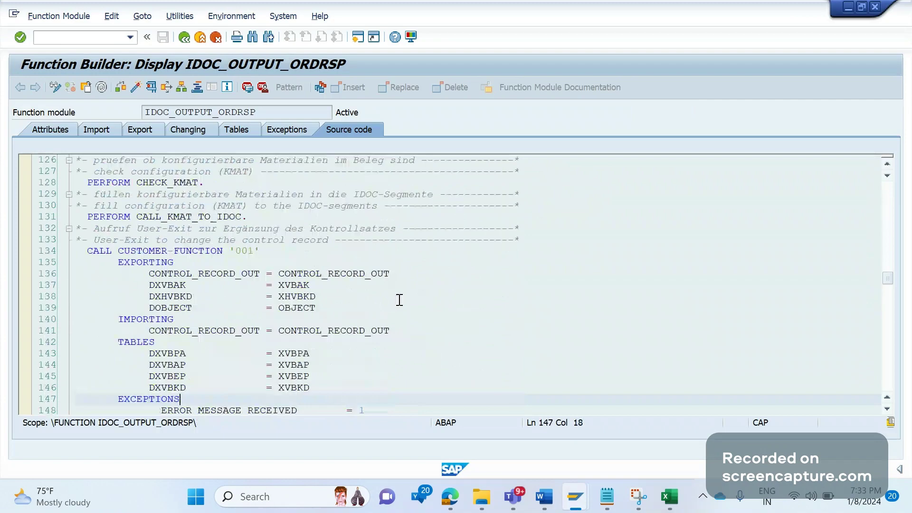
{"action": "key", "text": "Down"}
{"action": "key", "text": "Down"}
{"action": "key", "text": "Down"}
{"action": "key", "text": "Down"}
{"action": "key", "text": "Down"}
{"action": "key", "text": "Down"}
{"action": "key", "text": "Down"}
{"action": "key", "text": "Down"}
{"action": "key", "text": "Down"}
{"action": "key", "text": "Down"}
{"action": "key", "text": "Down"}
{"action": "key", "text": "Down"}
{"action": "key", "text": "Down"}
{"action": "key", "text": "Down"}
{"action": "key", "text": "Down"}
{"action": "key", "text": "Down"}
{"action": "key", "text": "Down"}
{"action": "key", "text": "Down"}
{"action": "key", "text": "Down"}
{"action": "key", "text": "Down"}
{"action": "key", "text": "Down"}
{"action": "key", "text": "Down"}
{"action": "key", "text": "Down"}
{"action": "key", "text": "Down"}
{"action": "key", "text": "Down"}
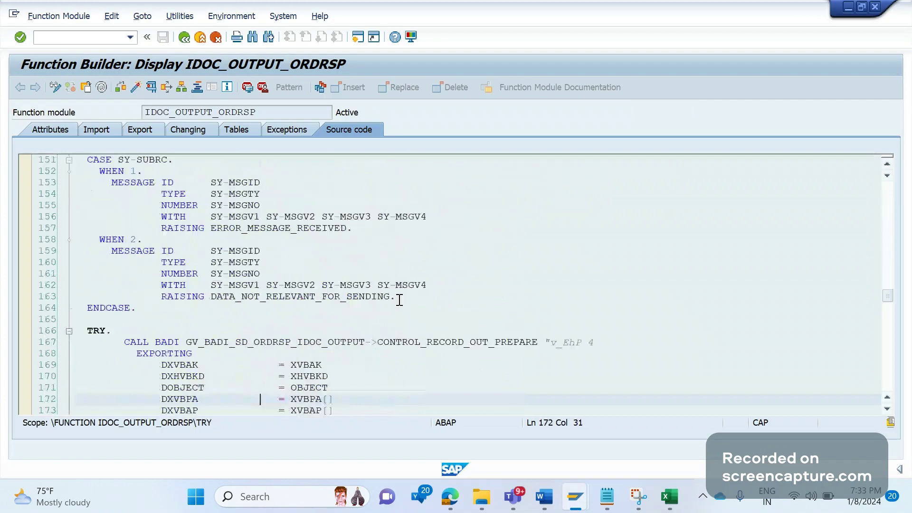
{"action": "key", "text": "Down"}
{"action": "key", "text": "Down"}
{"action": "key", "text": "Down"}
{"action": "key", "text": "Down"}
{"action": "key", "text": "Down"}
{"action": "key", "text": "Down"}
{"action": "key", "text": "Down"}
{"action": "key", "text": "Down"}
{"action": "key", "text": "Down"}
{"action": "key", "text": "Down"}
{"action": "key", "text": "Down"}
{"action": "key", "text": "Down"}
{"action": "key", "text": "Down"}
{"action": "key", "text": "Down"}
{"action": "key", "text": "Down"}
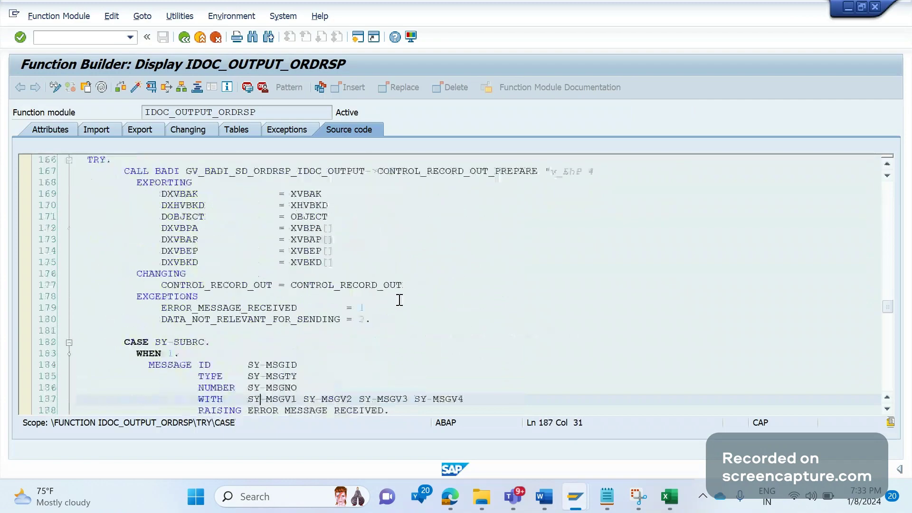
{"action": "key", "text": "Down"}
{"action": "key", "text": "Down"}
{"action": "key", "text": "Down"}
{"action": "key", "text": "Down"}
{"action": "key", "text": "Down"}
{"action": "key", "text": "Down"}
{"action": "key", "text": "Down"}
{"action": "key", "text": "Down"}
{"action": "key", "text": "Down"}
{"action": "key", "text": "Down"}
{"action": "key", "text": "Down"}
{"action": "key", "text": "Down"}
{"action": "key", "text": "Down"}
{"action": "key", "text": "Down"}
{"action": "key", "text": "Down"}
{"action": "key", "text": "Down"}
{"action": "key", "text": "Down"}
{"action": "key", "text": "Down"}
{"action": "key", "text": "Down"}
{"action": "key", "text": "Down"}
{"action": "key", "text": "Down"}
{"action": "key", "text": "Down"}
{"action": "key", "text": "Down"}
{"action": "key", "text": "Down"}
{"action": "key", "text": "Down"}
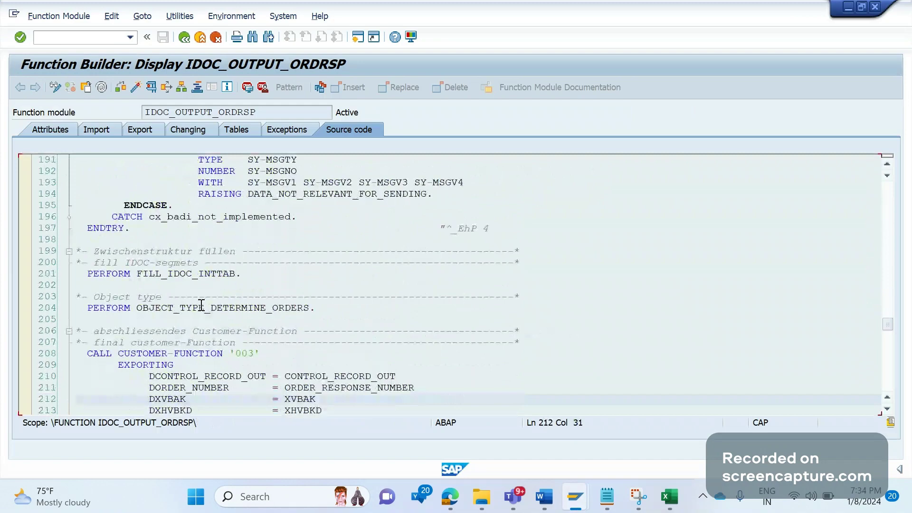
Step: Set a breakpoint on the PERFORM FILL_IDOC_INTTAB call at line 201
{"action": "left_click", "coordinate": [248, 265]}
{"action": "key", "text": "Down"}
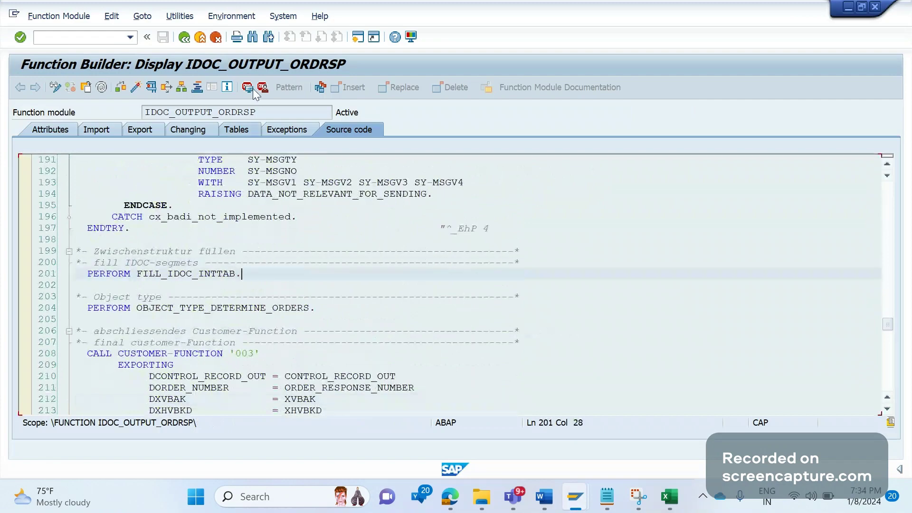
{"action": "left_click", "coordinate": [248, 87]}
{"action": "left_click", "coordinate": [206, 271]}
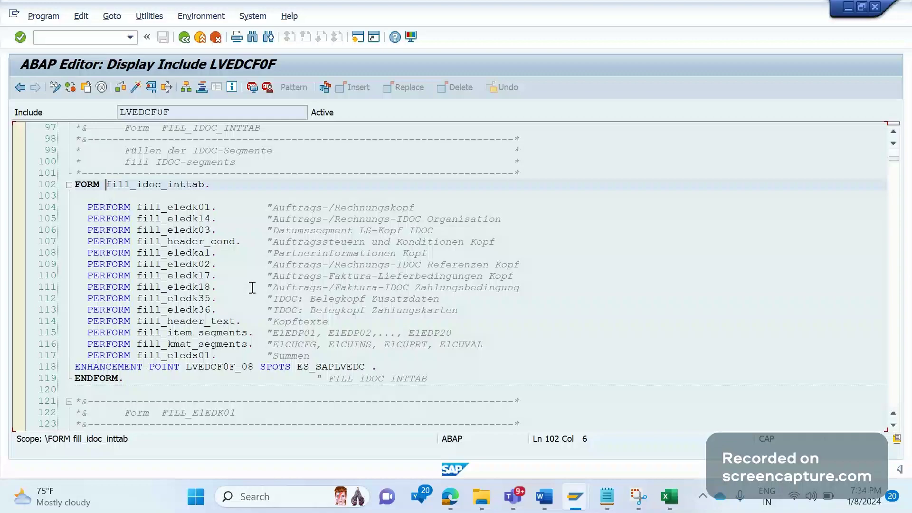
{"action": "key", "text": "F3"}
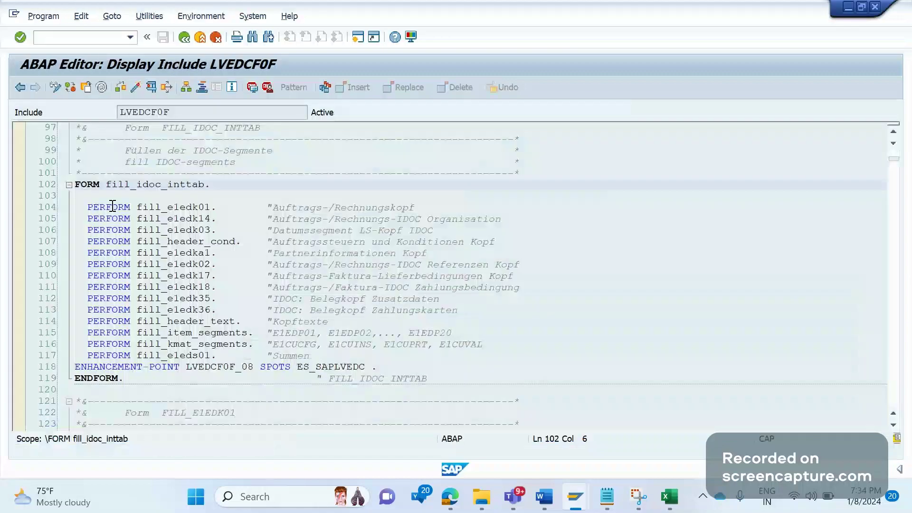
Step: Jump to the FORM fill_e1edk01 definition in include LVEDCF0F
{"action": "left_click", "coordinate": [218, 208]}
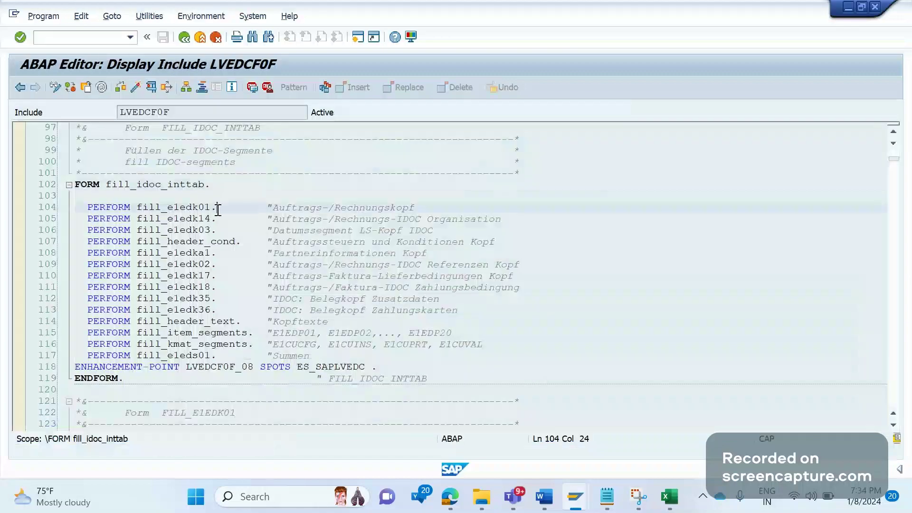
{"action": "key", "text": "shift+Home"}
{"action": "left_click", "coordinate": [207, 221]}
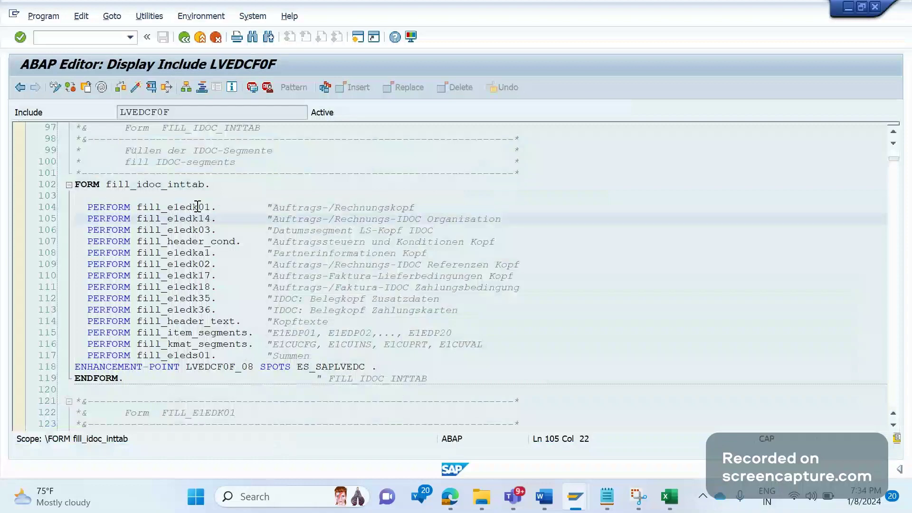
{"action": "left_click", "coordinate": [197, 207]}
{"action": "double_click", "coordinate": [198, 208]}
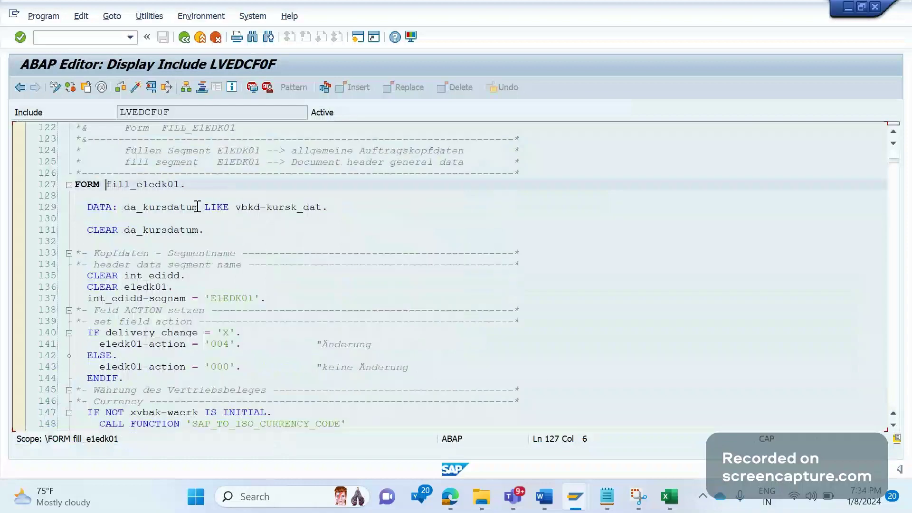
{"action": "left_click", "coordinate": [272, 256]}
Step: Compare the IDoc's E1EDK01 data record, then scroll fill_e1edk01 to its currency conversion block
{"action": "key", "text": "alt+Tab"}
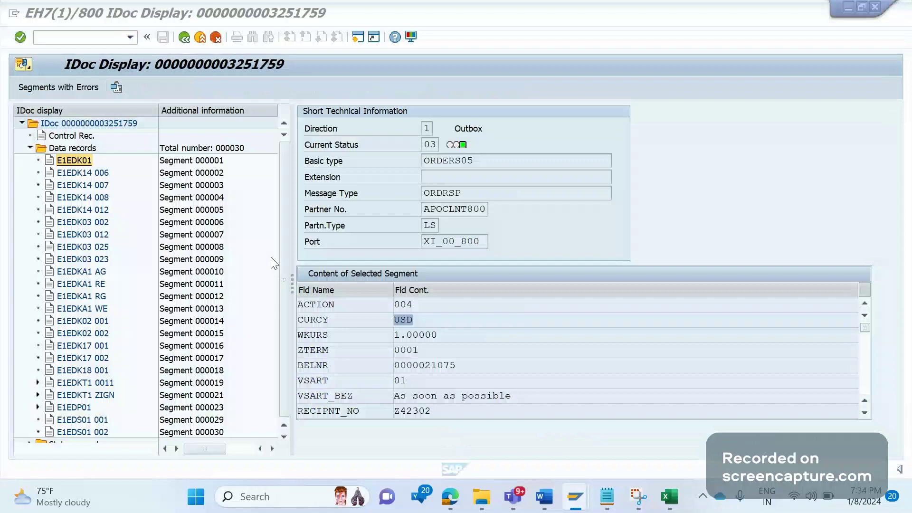
{"action": "left_click", "coordinate": [105, 161]}
{"action": "double_click", "coordinate": [50, 164]}
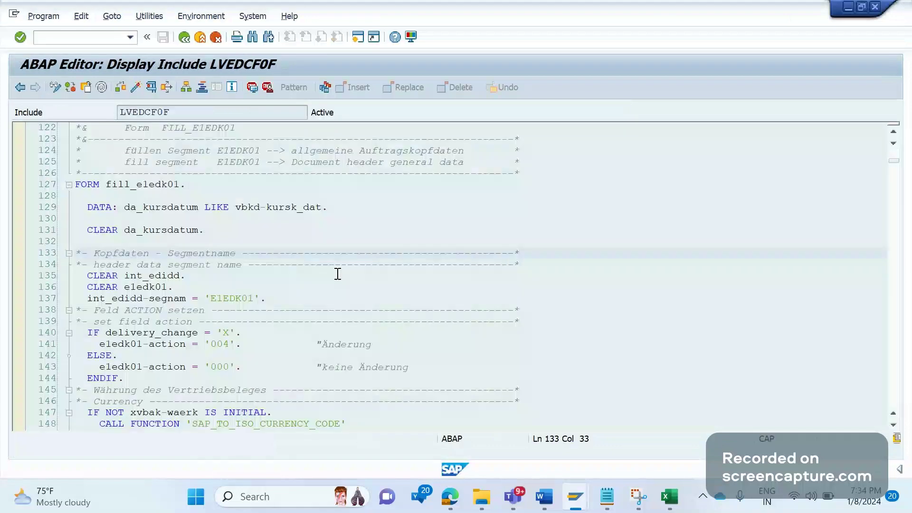
{"action": "left_click", "coordinate": [337, 274]}
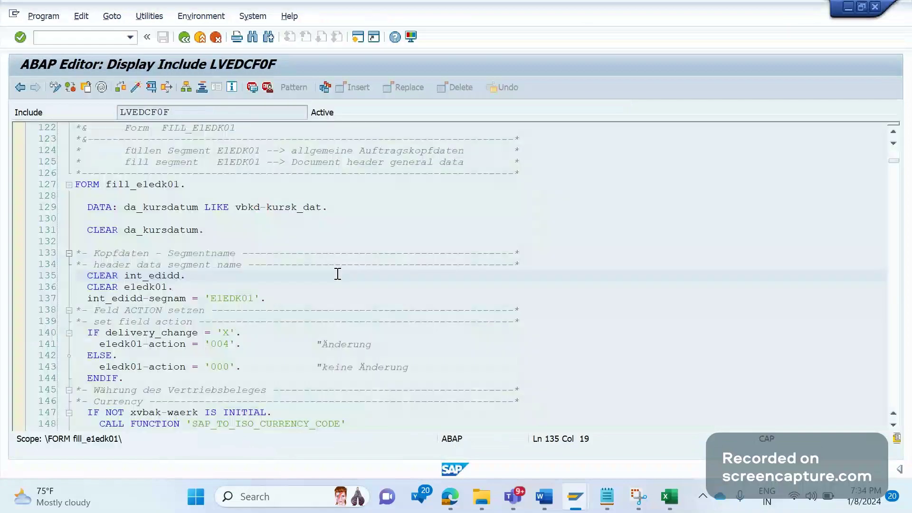
{"action": "key", "text": "Down"}
{"action": "key", "text": "Down"}
{"action": "key", "text": "Down"}
{"action": "key", "text": "Down"}
{"action": "key", "text": "Down"}
{"action": "key", "text": "Down"}
{"action": "key", "text": "Down"}
{"action": "key", "text": "Down"}
{"action": "key", "text": "Down"}
{"action": "key", "text": "Down"}
{"action": "key", "text": "Down"}
{"action": "key", "text": "Down"}
{"action": "key", "text": "Down"}
{"action": "key", "text": "Down"}
{"action": "key", "text": "Down"}
{"action": "key", "text": "Down"}
{"action": "key", "text": "Down"}
{"action": "key", "text": "Down"}
{"action": "key", "text": "Down"}
{"action": "key", "text": "Down"}
{"action": "key", "text": "Down"}
{"action": "key", "text": "Down"}
{"action": "key", "text": "Down"}
{"action": "key", "text": "Down"}
{"action": "key", "text": "Down"}
{"action": "key", "text": "Down"}
{"action": "key", "text": "Down"}
{"action": "key", "text": "Down"}
{"action": "key", "text": "Down"}
{"action": "key", "text": "Down"}
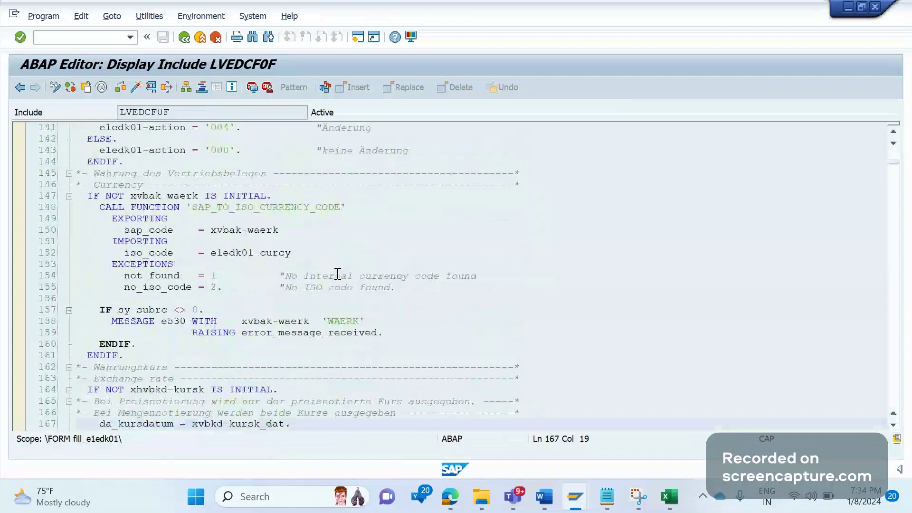
{"action": "left_click", "coordinate": [230, 285]}
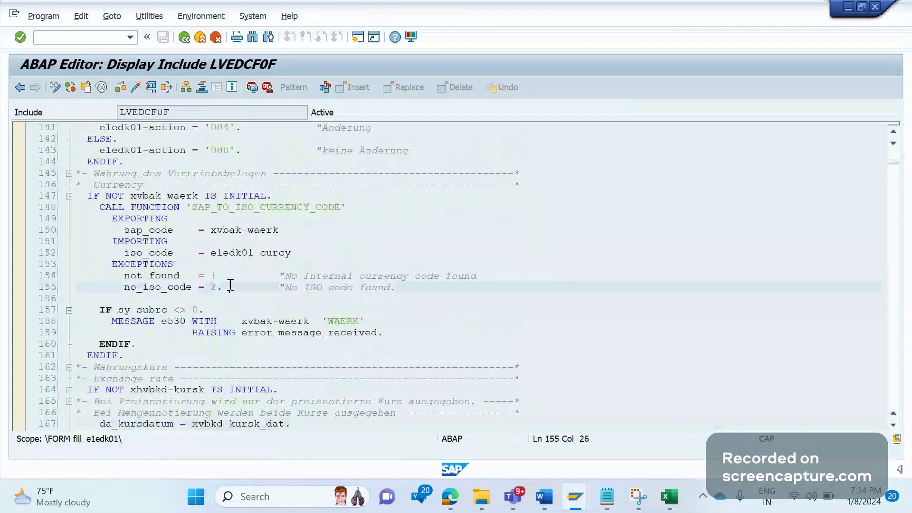
Step: Set an external breakpoint on line 147, the IF NOT xvbak-waerk IS INITIAL check
{"action": "left_click_drag", "start_coordinate": [230, 285], "coordinate": [68, 200]}
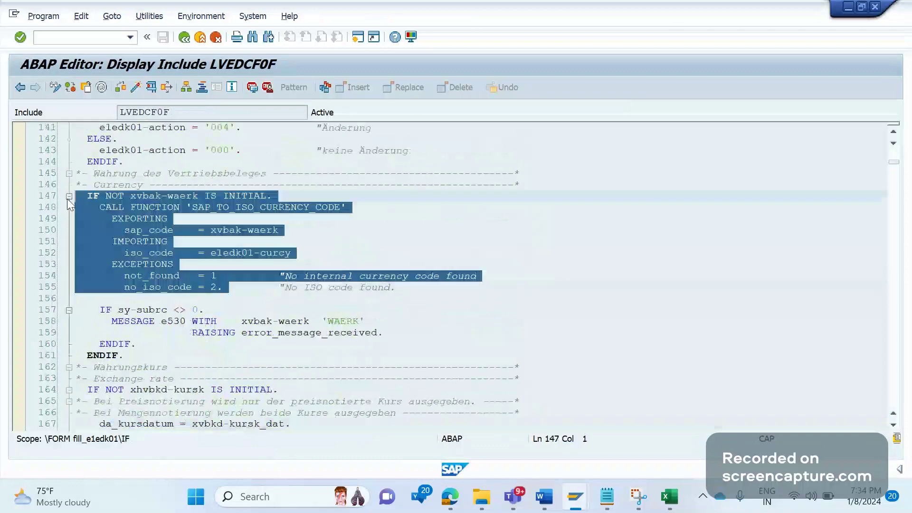
{"action": "left_click", "coordinate": [283, 199]}
{"action": "left_click", "coordinate": [267, 88]}
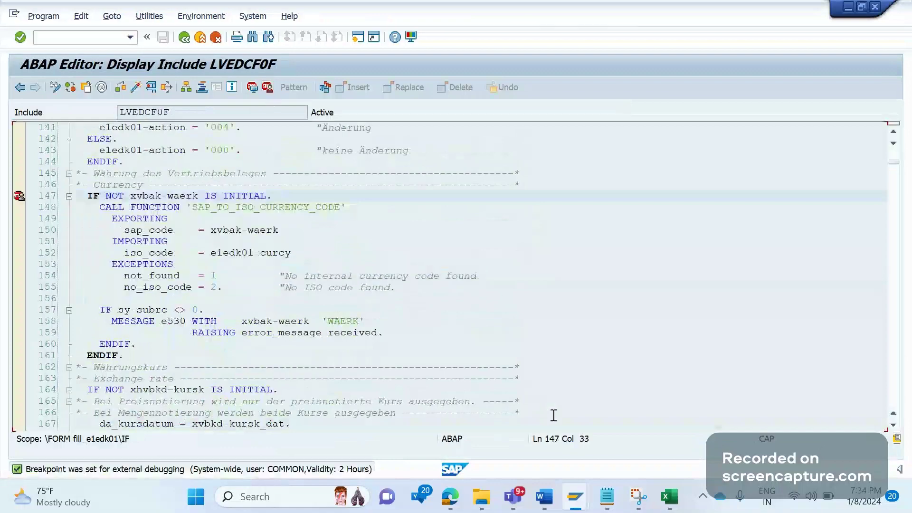
{"action": "mouse_move", "coordinate": [572, 499]}
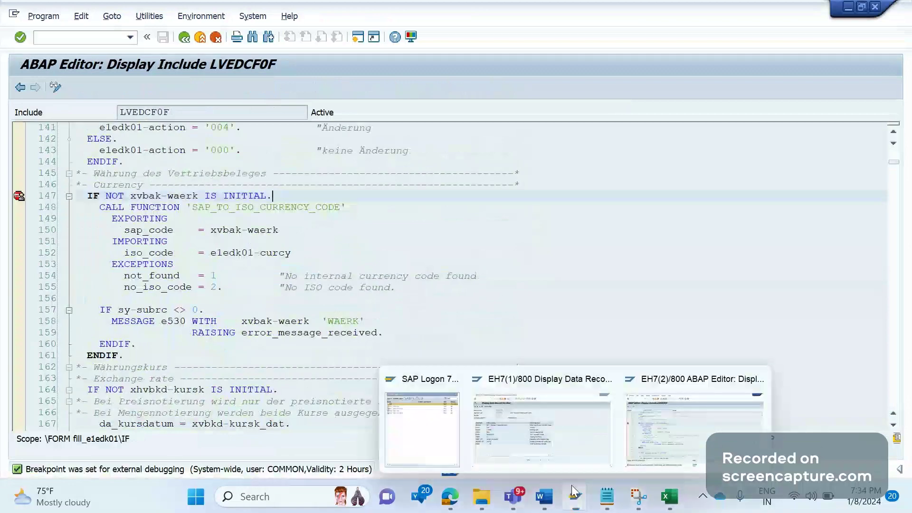
{"action": "left_click", "coordinate": [504, 427]}
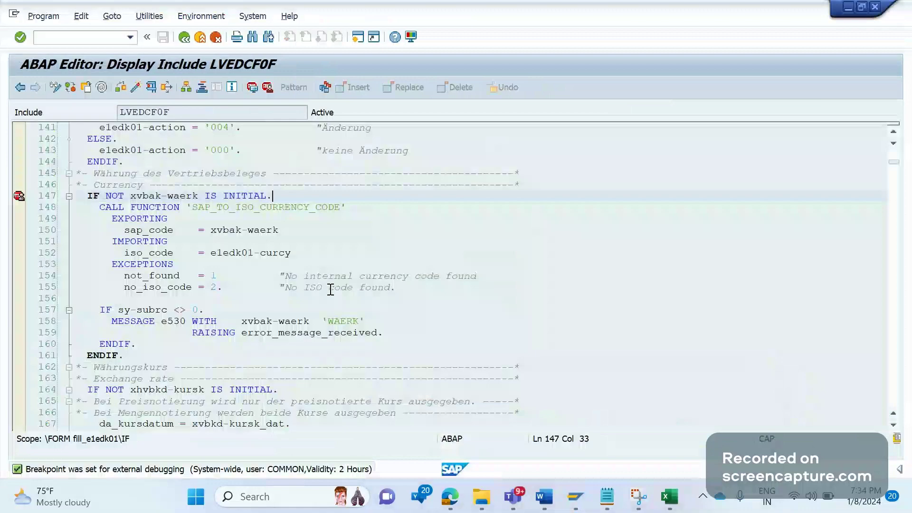
Step: Return to the IDoc overview and open related sales order 21075 from its relationships
{"action": "left_click", "coordinate": [330, 289]}
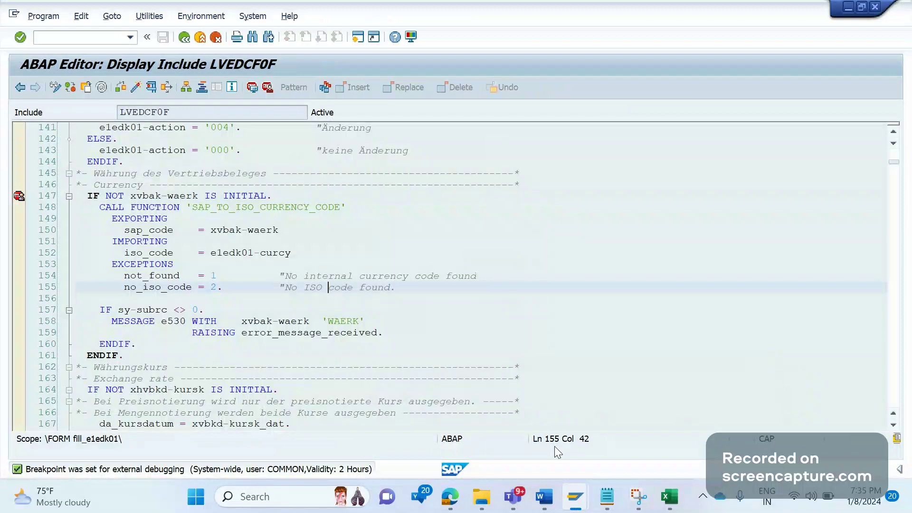
{"action": "left_click", "coordinate": [576, 497]}
{"action": "left_click", "coordinate": [536, 437]}
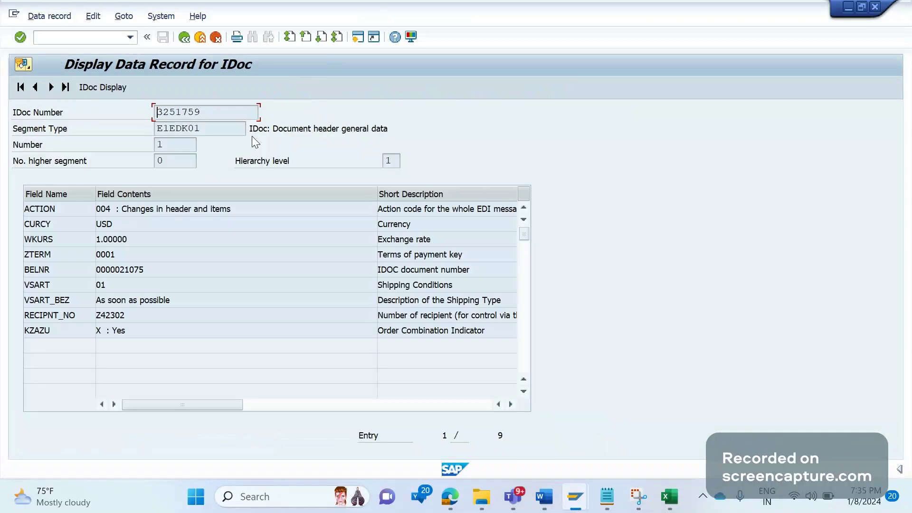
{"action": "left_click", "coordinate": [186, 38]}
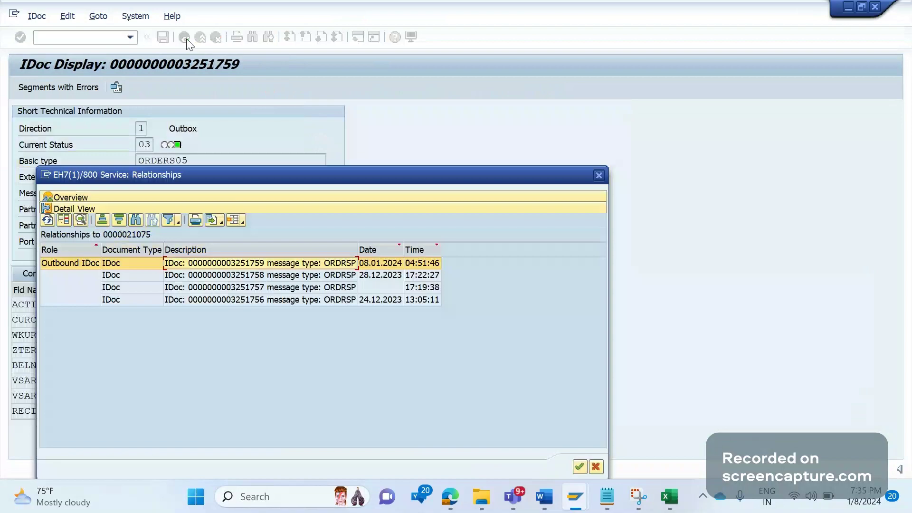
{"action": "left_click", "coordinate": [599, 175]}
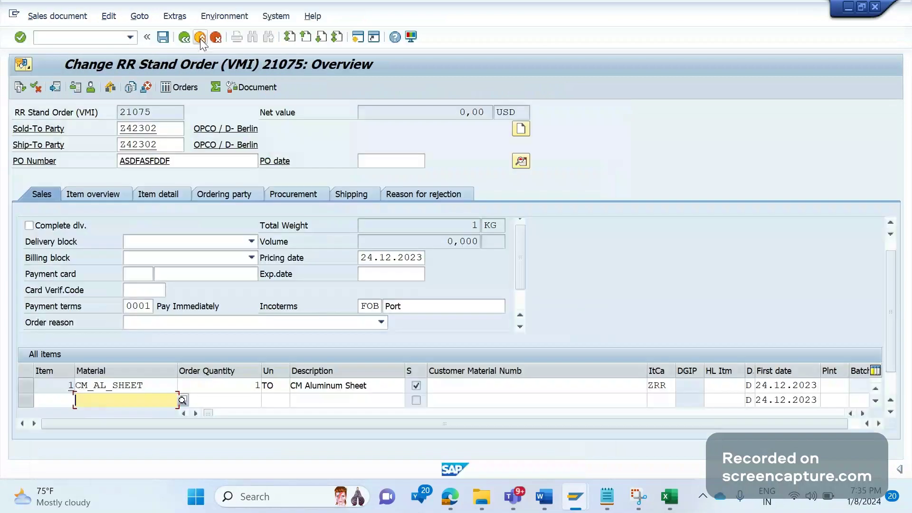
Step: Open order 21075's header output via Extras > Output > Header > Edit and save the incomplete order
{"action": "left_click", "coordinate": [175, 17]}
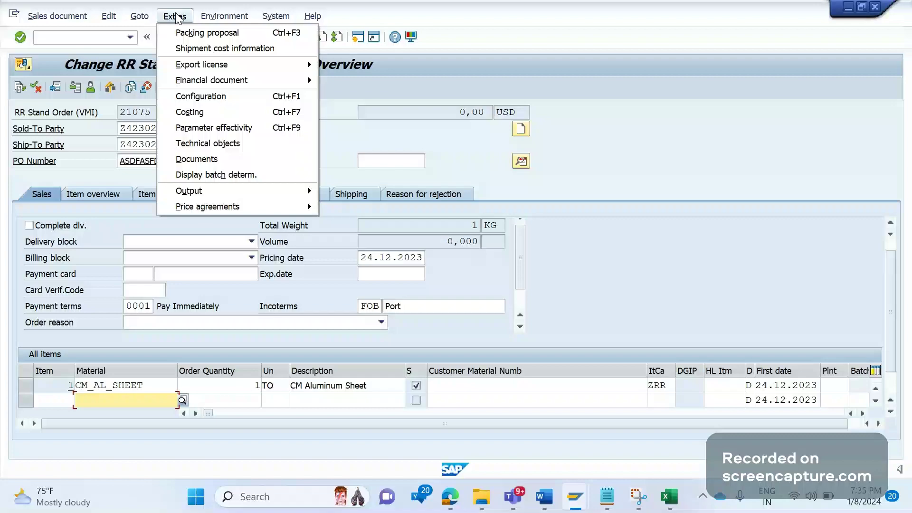
{"action": "mouse_move", "coordinate": [294, 191]}
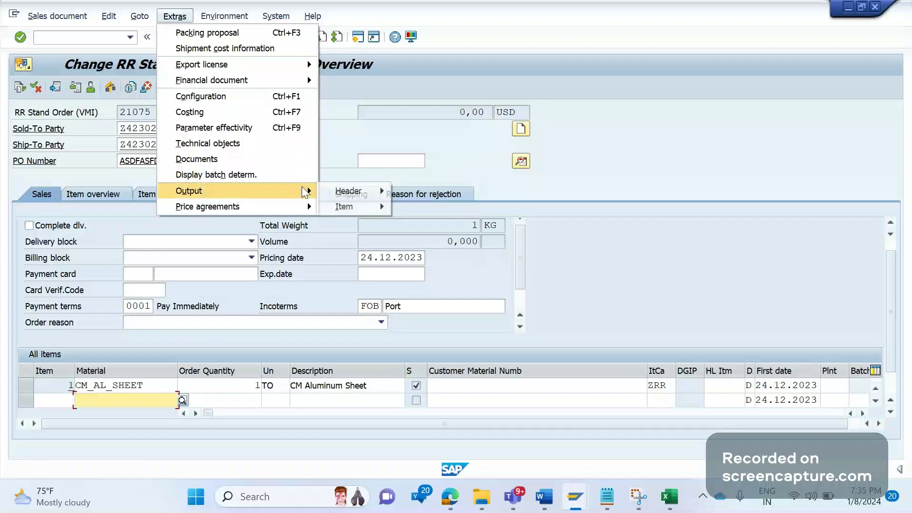
{"action": "mouse_move", "coordinate": [334, 190]}
{"action": "left_click", "coordinate": [410, 190]}
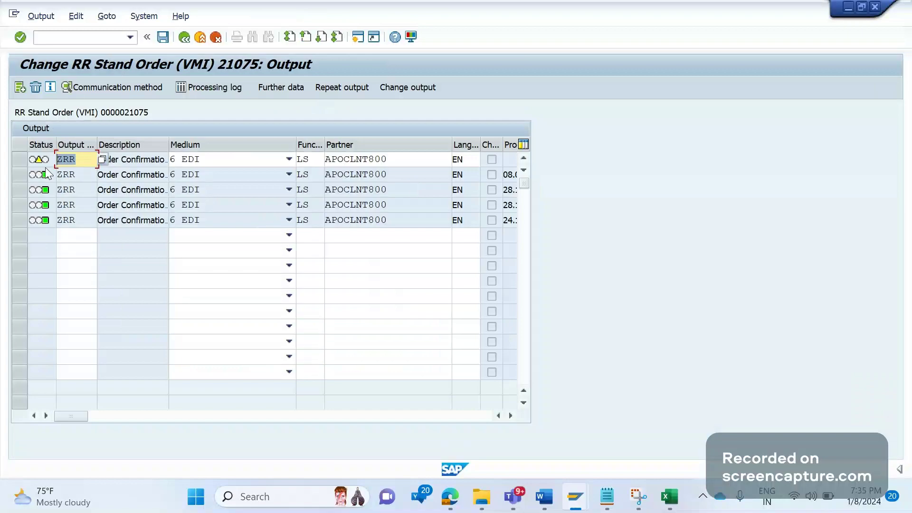
{"action": "left_click", "coordinate": [163, 41]}
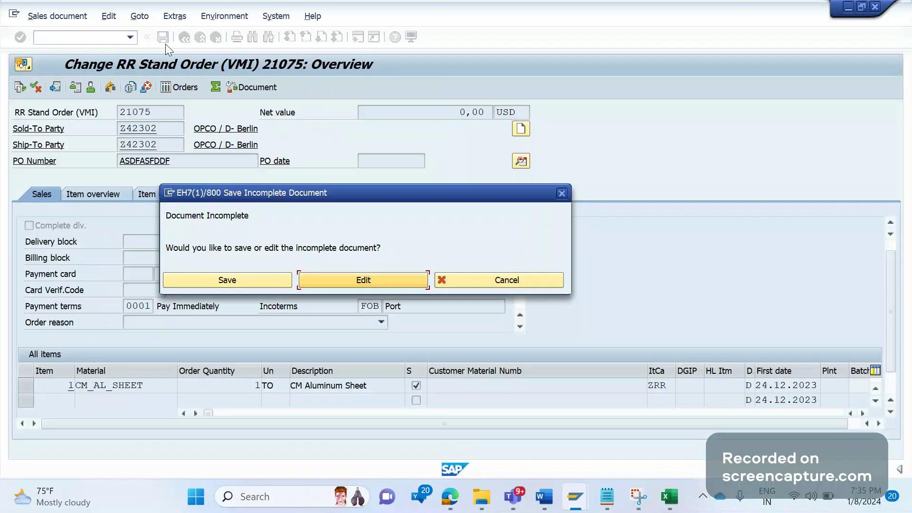
{"action": "left_click", "coordinate": [204, 285]}
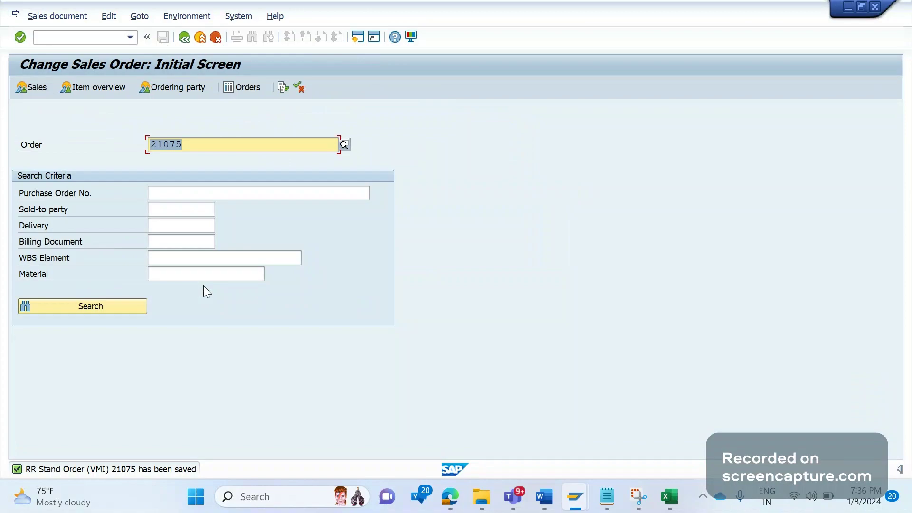
Step: Reopen order 21075 in change mode from the Change Sales Order initial screen
{"action": "key", "text": "Return"}
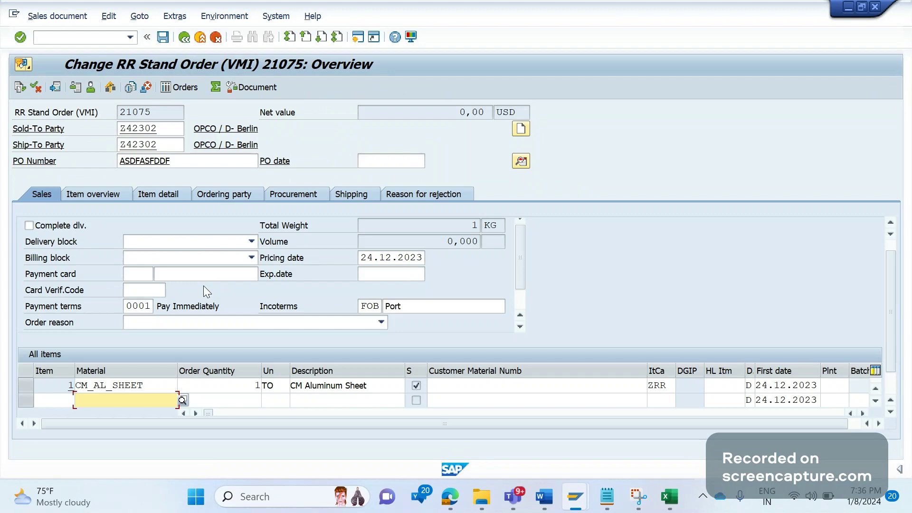
Step: Show order 21075's header output list with the pending ZRR EDI confirmation
{"action": "left_click", "coordinate": [172, 15]}
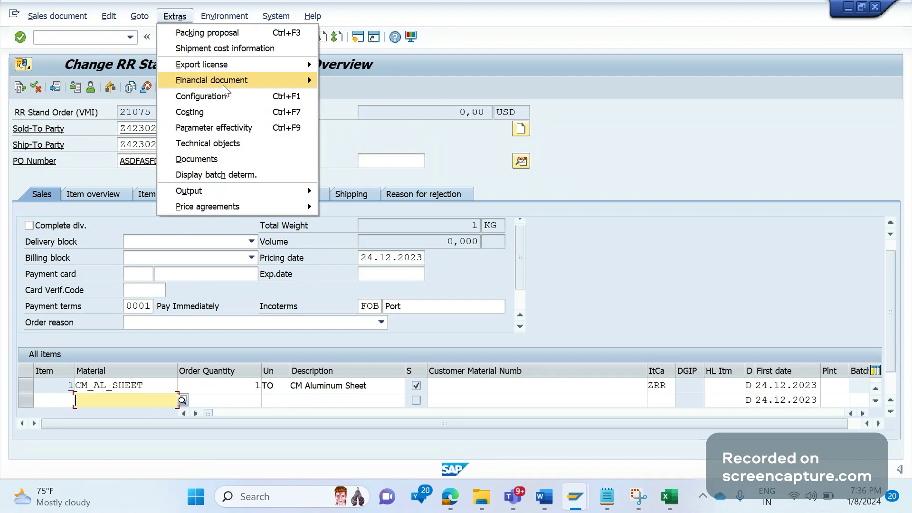
{"action": "mouse_move", "coordinate": [278, 187]}
{"action": "mouse_move", "coordinate": [338, 197]}
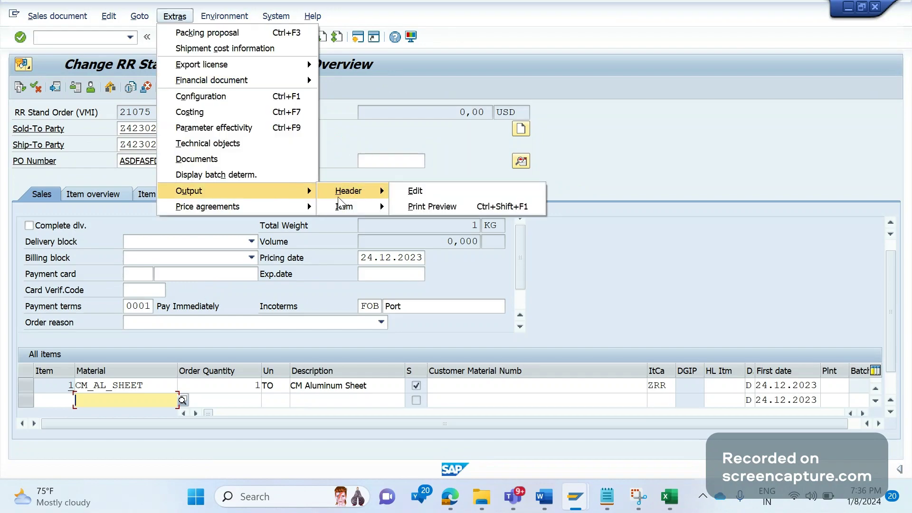
{"action": "left_click", "coordinate": [412, 191]}
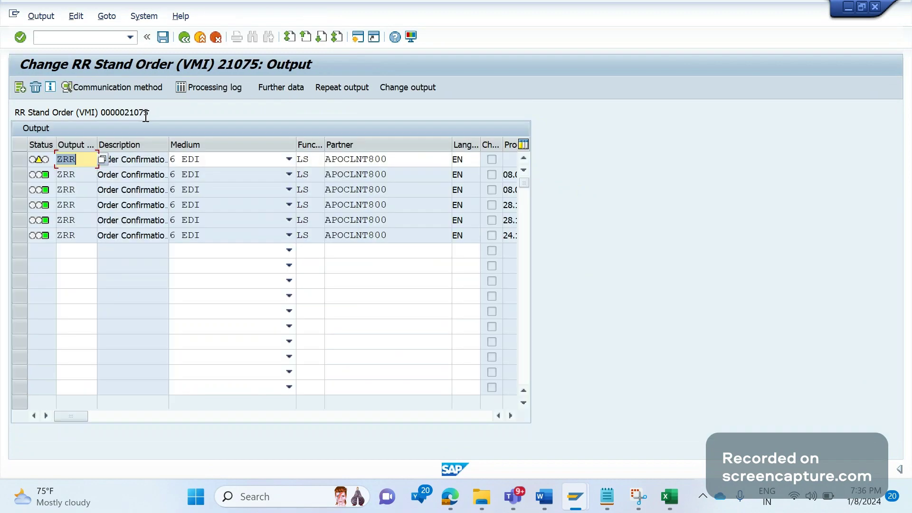
Step: Switch on debugging with /H
{"action": "left_click", "coordinate": [93, 37]}
{"action": "type", "text": "/H"}
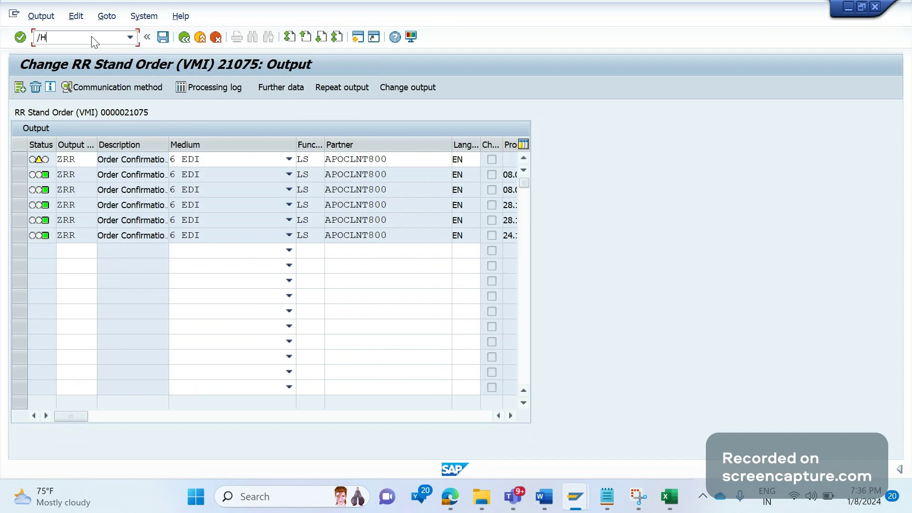
{"action": "key", "text": "Return"}
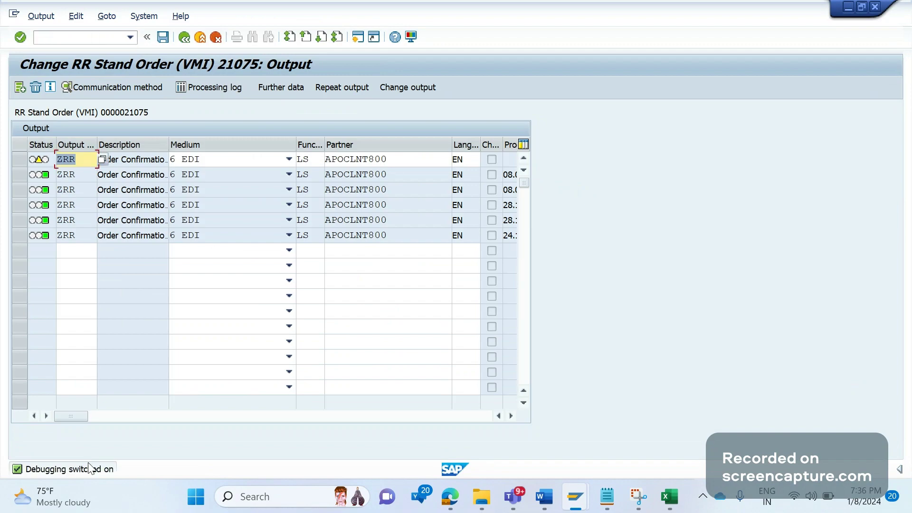
Step: Save the order, enable system and update debugging in the debugger settings, and continue with F8
{"action": "left_click", "coordinate": [162, 38]}
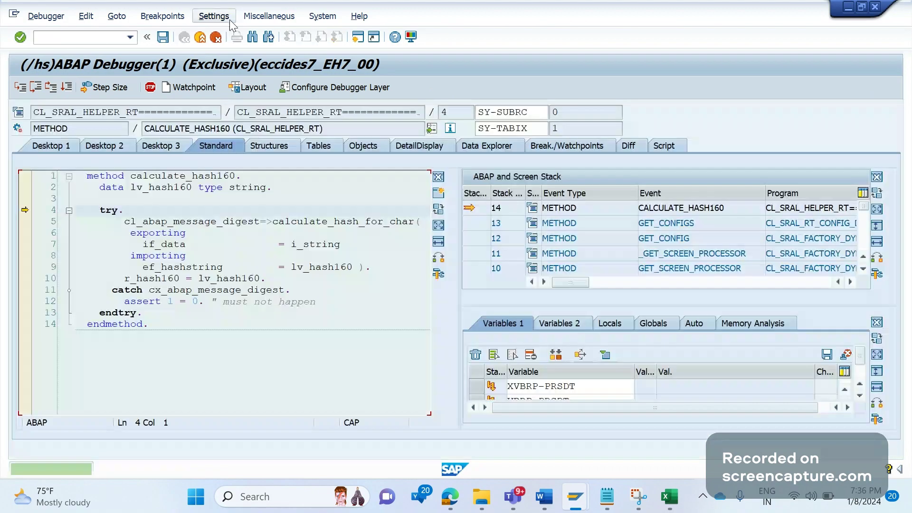
{"action": "left_click", "coordinate": [219, 18]}
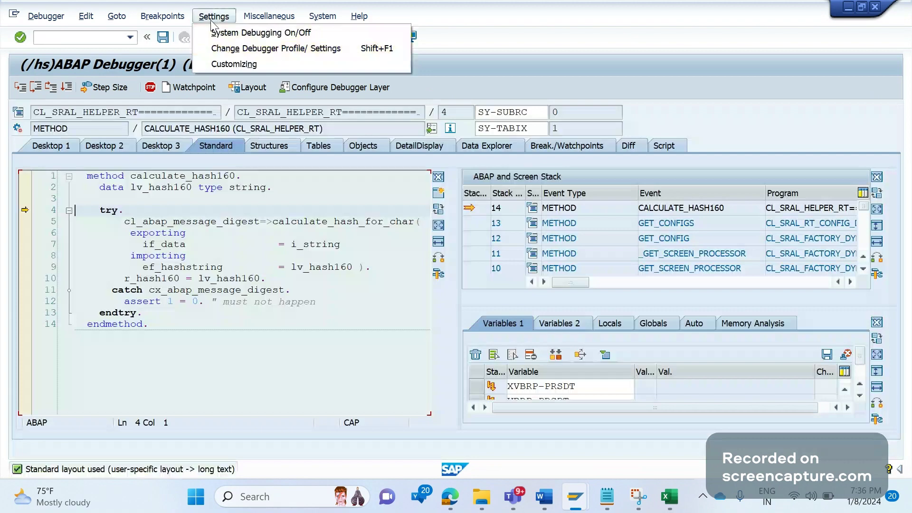
{"action": "left_click", "coordinate": [230, 52]}
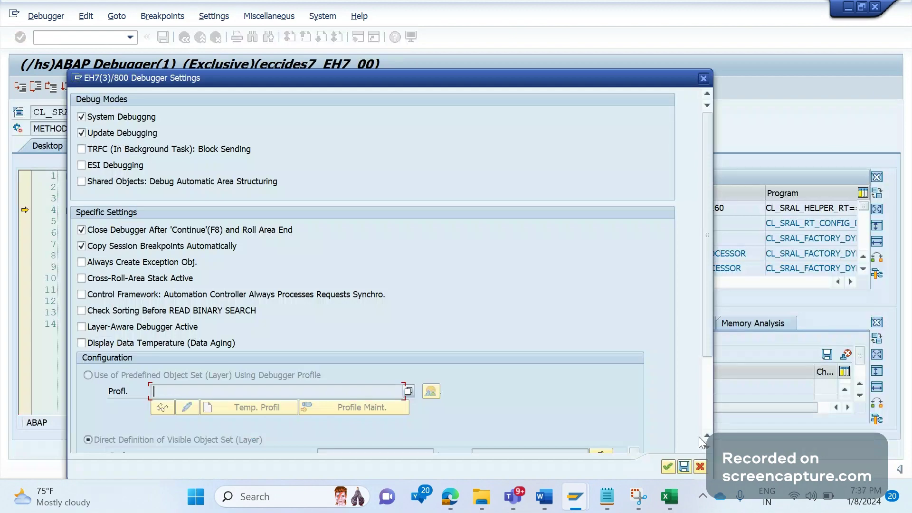
{"action": "left_click", "coordinate": [684, 464]}
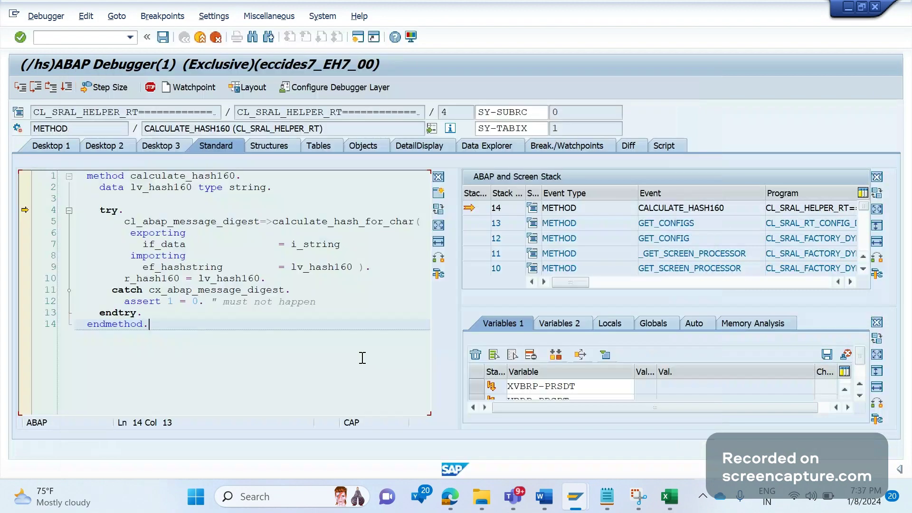
{"action": "key", "text": "F8"}
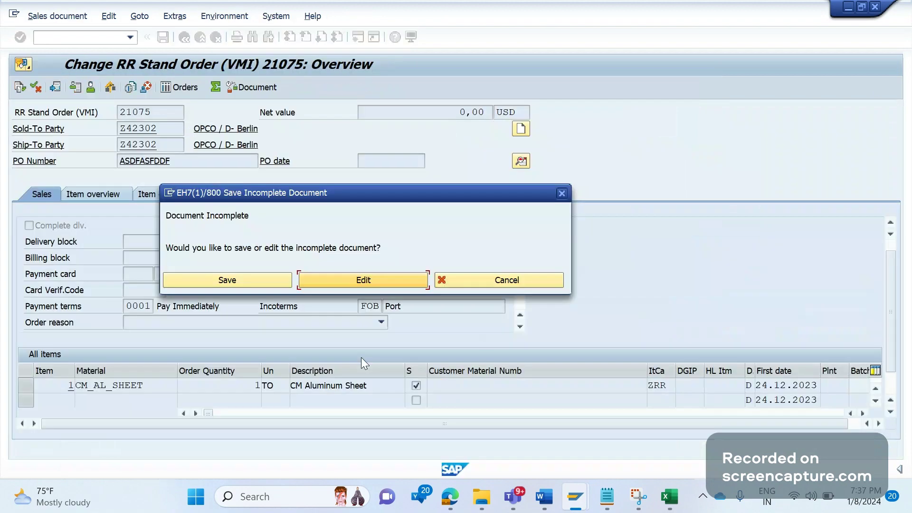
Step: Save the incomplete order and run the debugger to the LVEDCU01 line 201 breakpoint, PERFORM FILL_IDOC_INTTAB
{"action": "left_click", "coordinate": [256, 279]}
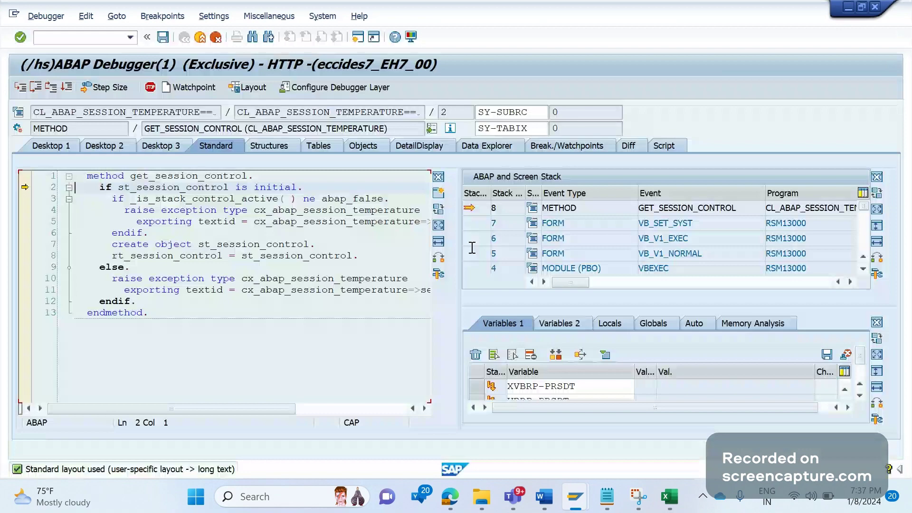
{"action": "left_click", "coordinate": [558, 149]}
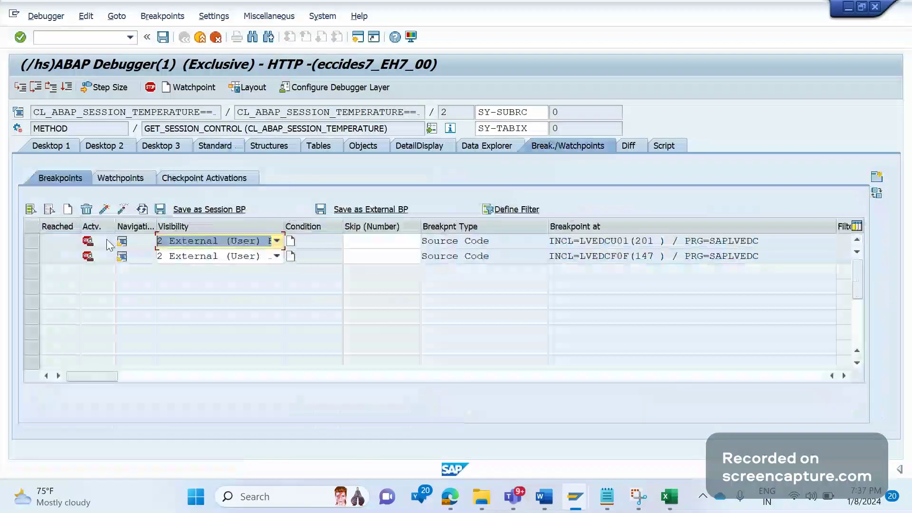
{"action": "left_click", "coordinate": [179, 151]}
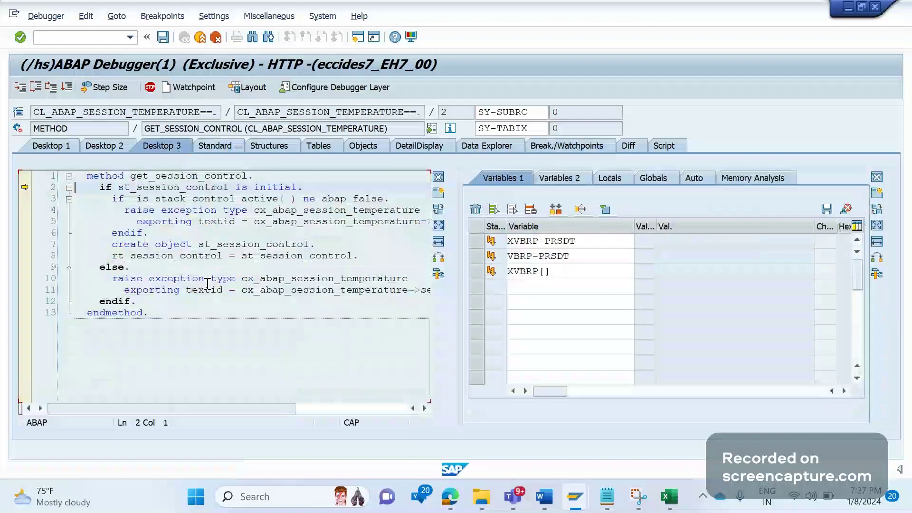
{"action": "double_click", "coordinate": [209, 288]}
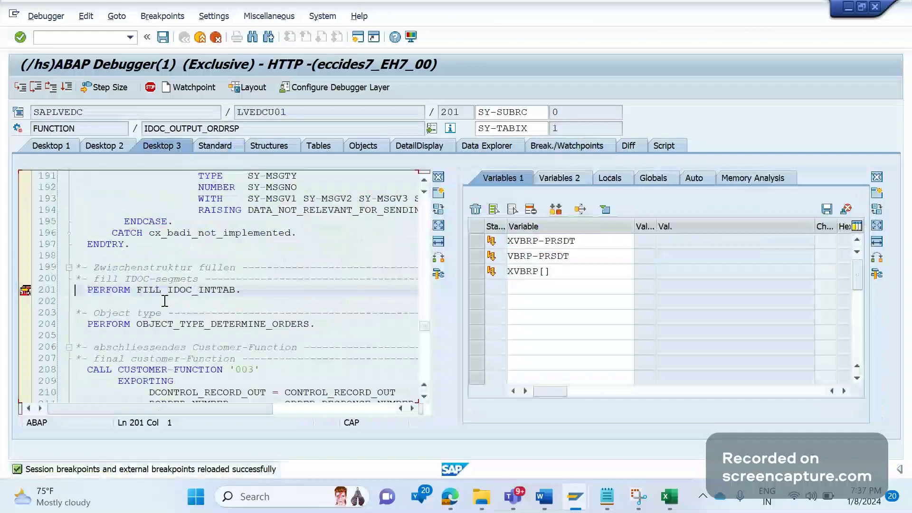
Step: Single-step into FILL_IDOC_INTTAB and then into the FILL_E1EDK01 call on line 104
{"action": "left_click", "coordinate": [20, 88]}
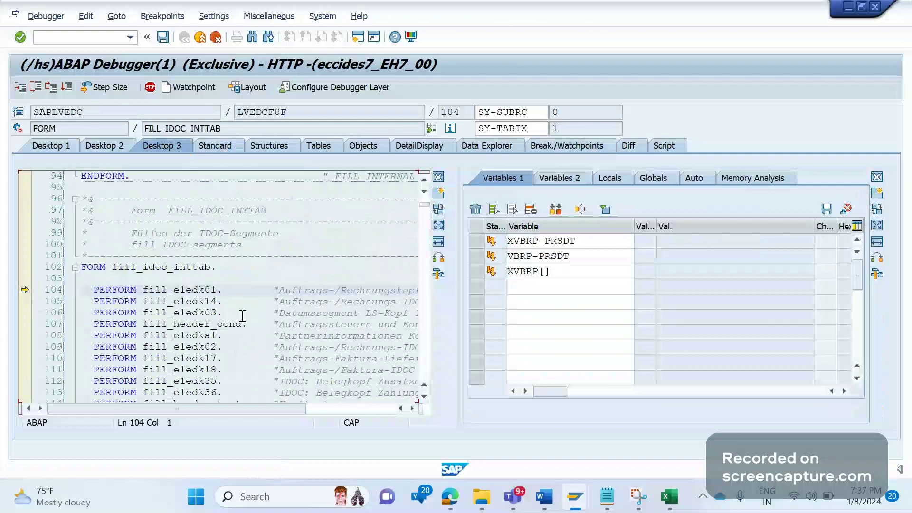
{"action": "left_click", "coordinate": [222, 291]}
{"action": "left_click_drag", "start_coordinate": [222, 291], "coordinate": [139, 292]}
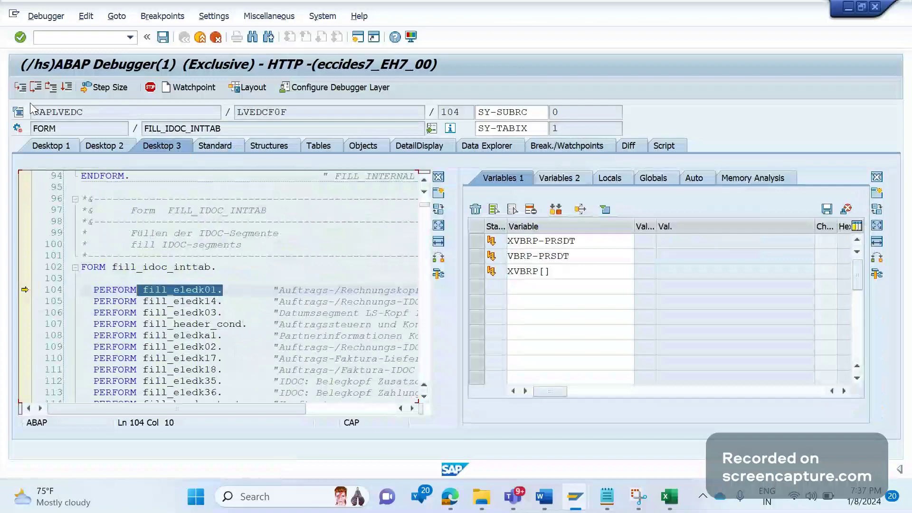
{"action": "left_click", "coordinate": [20, 89]}
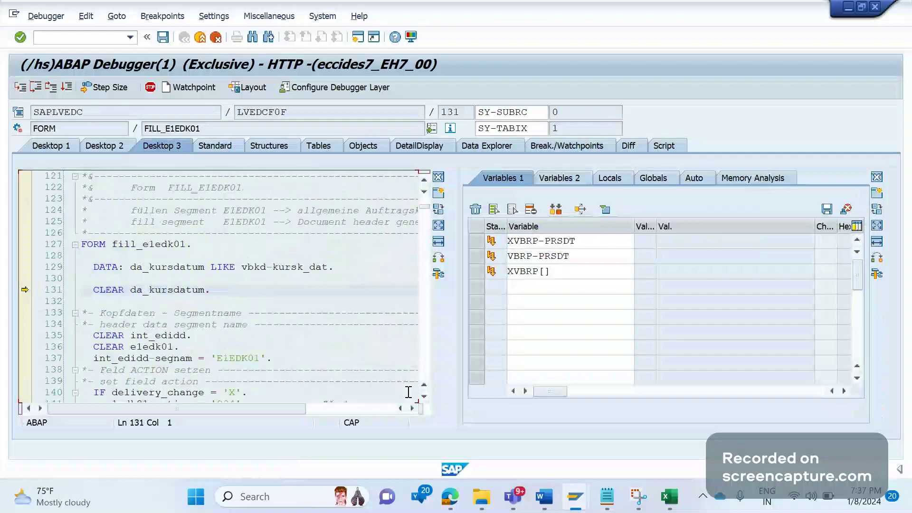
{"action": "left_click", "coordinate": [424, 397]}
{"action": "left_click", "coordinate": [424, 399]}
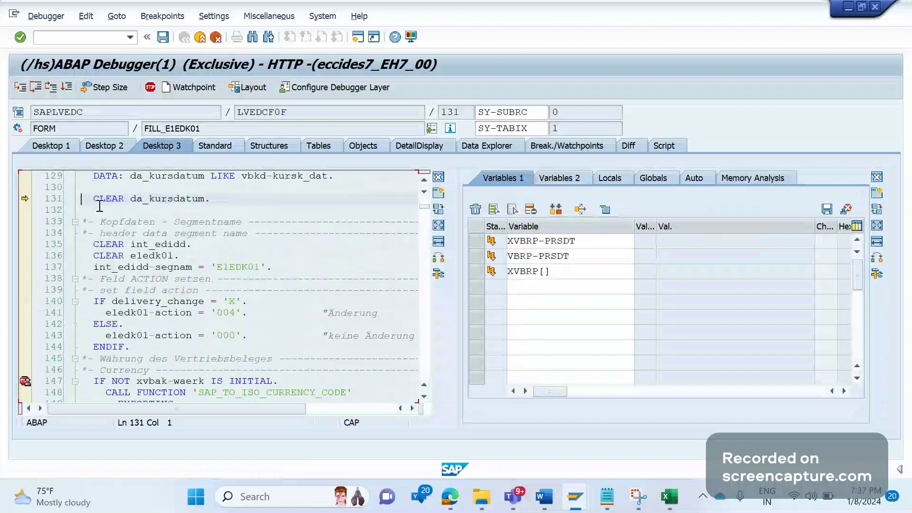
Step: Step through the header setup code and continue to the breakpoint at line 147
{"action": "left_click_drag", "start_coordinate": [99, 206], "coordinate": [124, 343]}
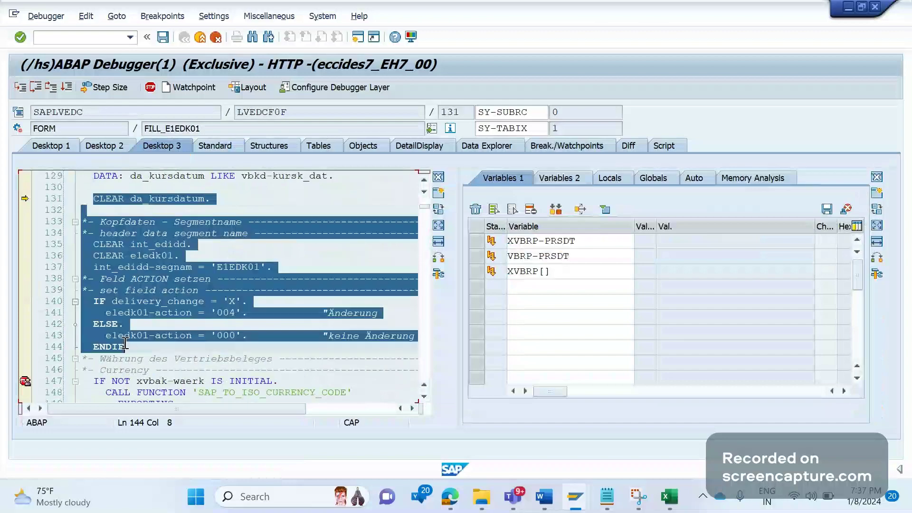
{"action": "left_click", "coordinate": [20, 88]}
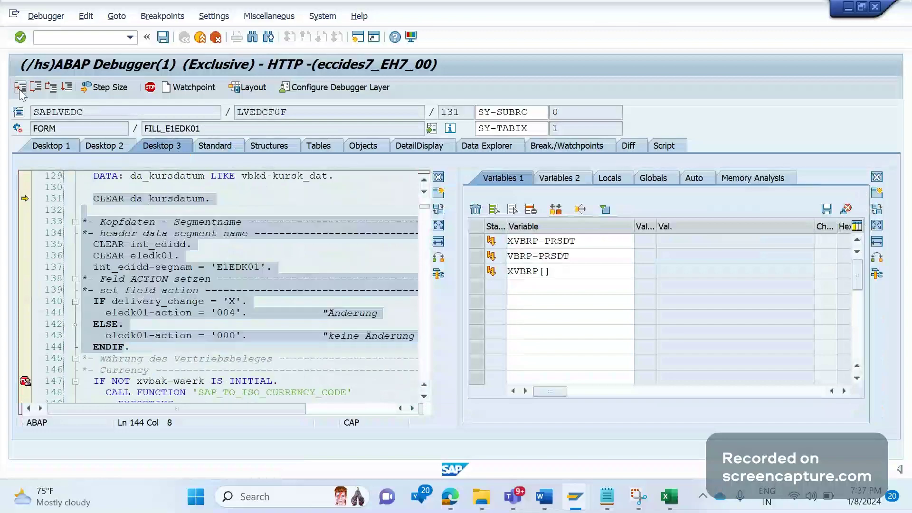
{"action": "left_click", "coordinate": [20, 90]}
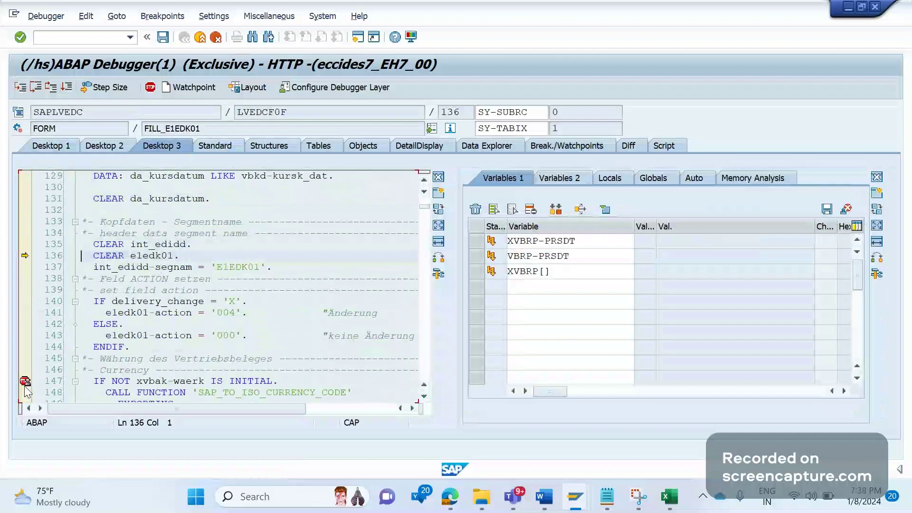
{"action": "left_click", "coordinate": [67, 89]}
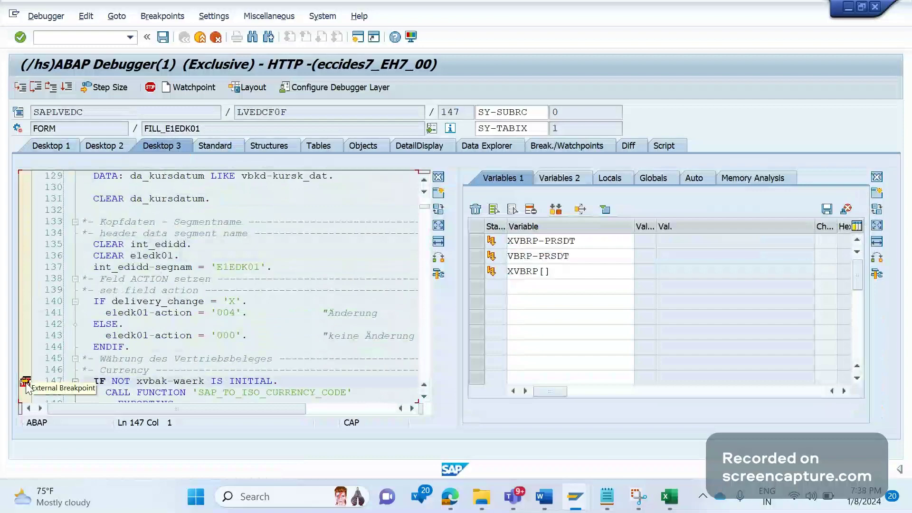
Step: Add E1EDK01-CURCY and XVBAK-WAERK to the Variables 1 watch list
{"action": "left_click", "coordinate": [424, 397]}
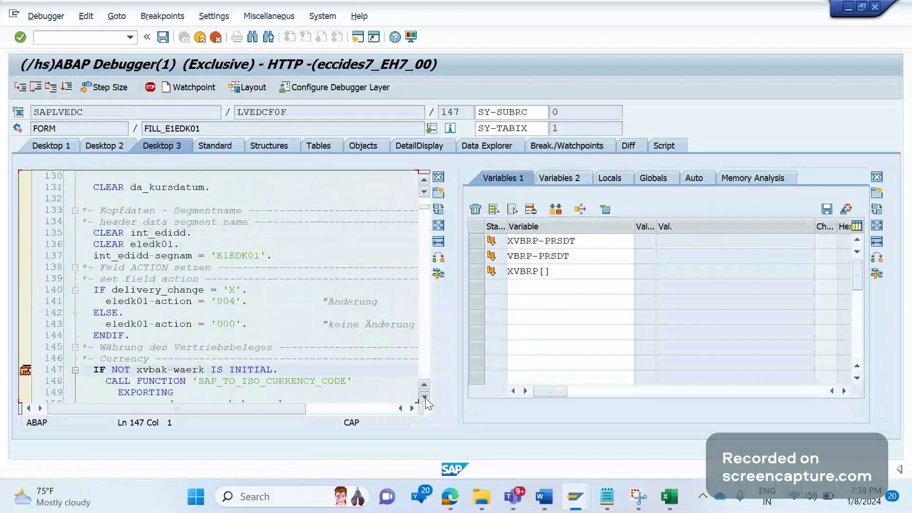
{"action": "left_click", "coordinate": [425, 398]}
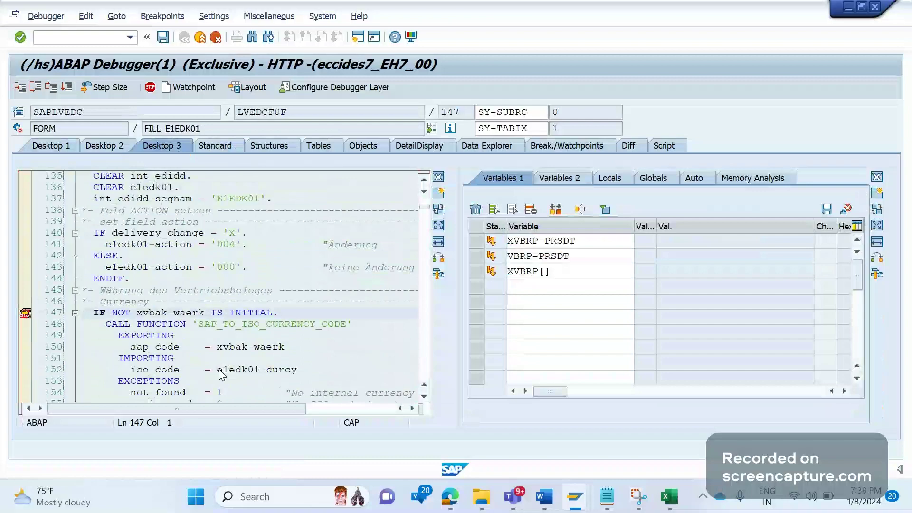
{"action": "left_click", "coordinate": [283, 369]}
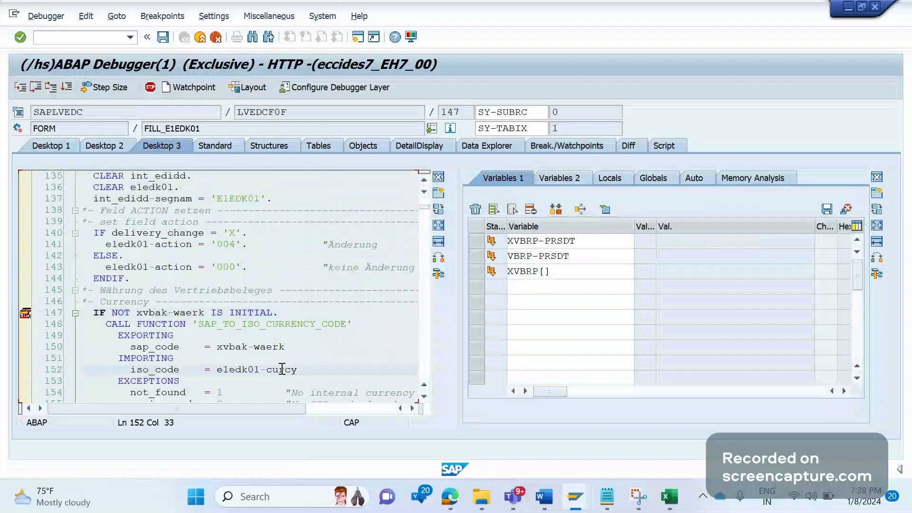
{"action": "double_click", "coordinate": [282, 369]}
{"action": "left_click_drag", "start_coordinate": [612, 292], "coordinate": [513, 286]}
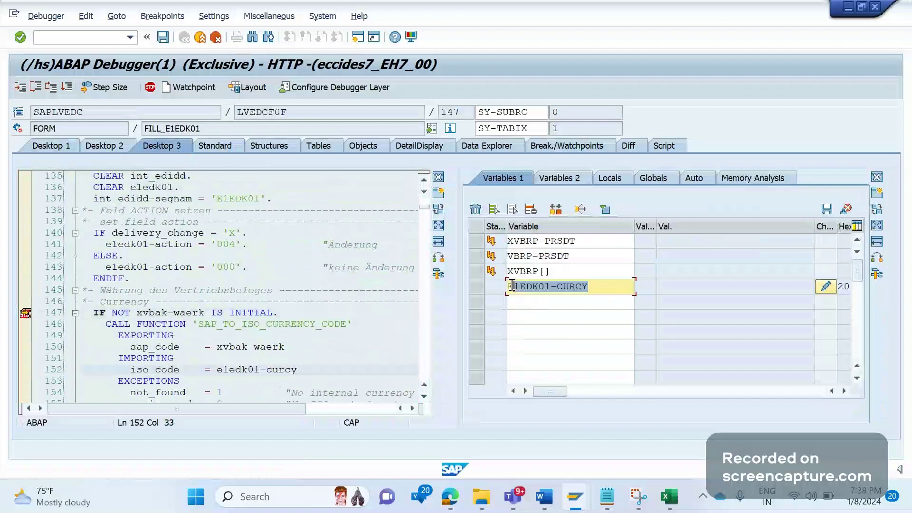
{"action": "left_click", "coordinate": [194, 316]}
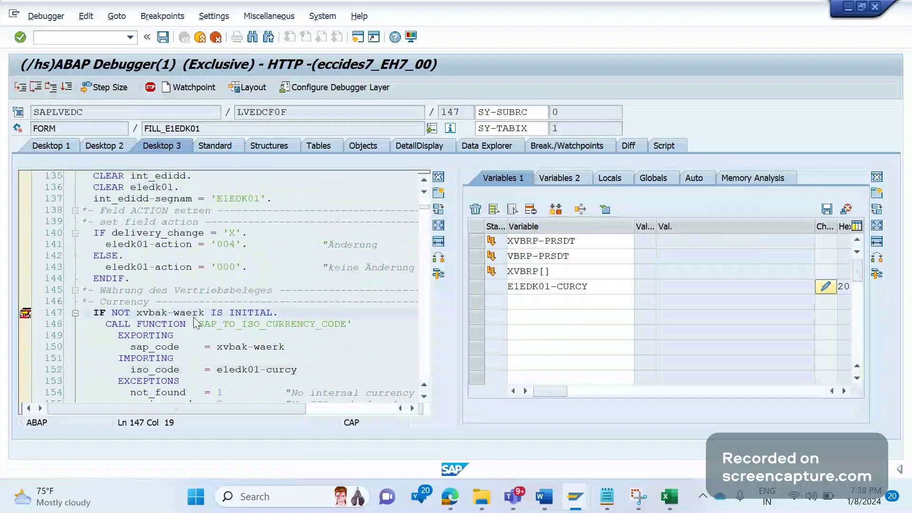
{"action": "double_click", "coordinate": [195, 313]}
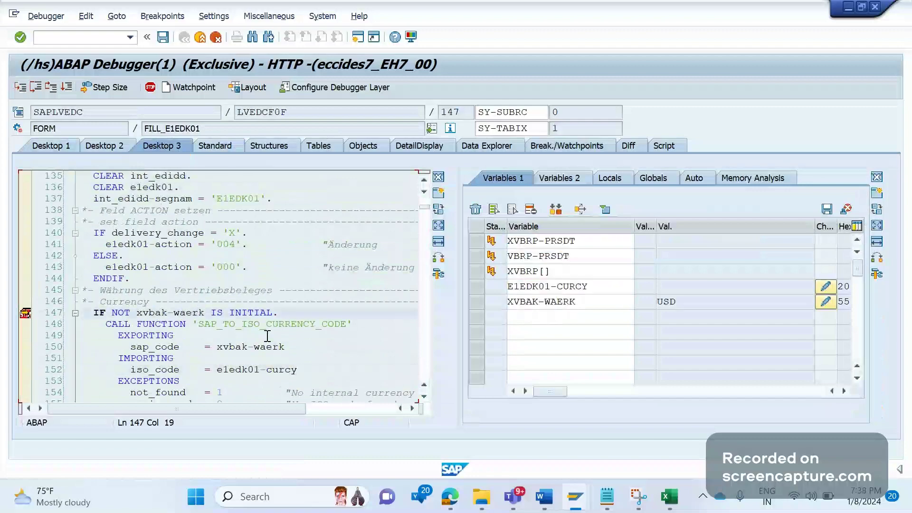
Step: Execute the line 147 currency check and step over CALL FUNCTION 'SAP_TO_ISO_CURRENCY_CODE'
{"action": "key", "text": "F5"}
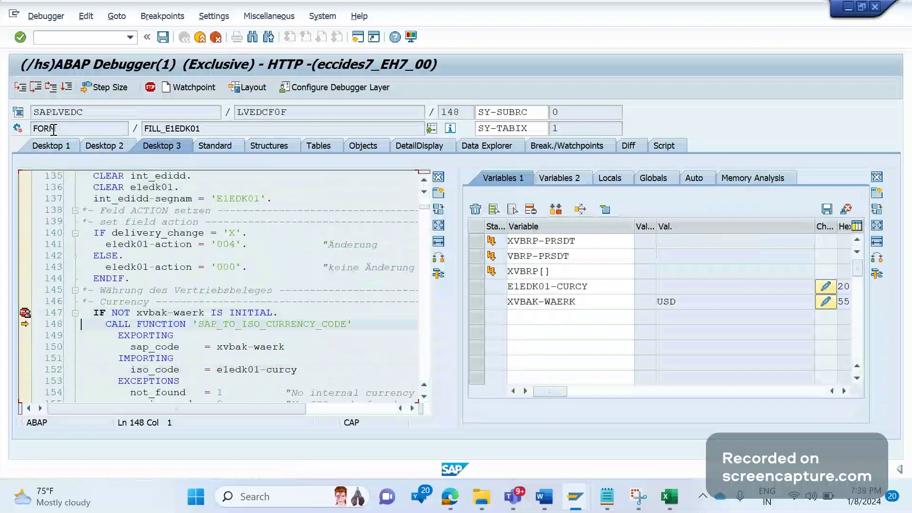
{"action": "triple_click", "coordinate": [142, 328]}
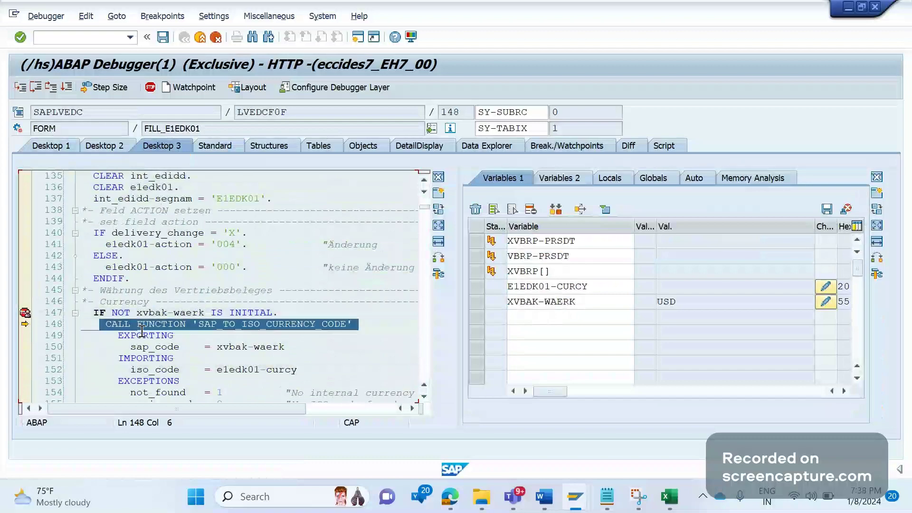
{"action": "left_click", "coordinate": [186, 325], "text": "shift"}
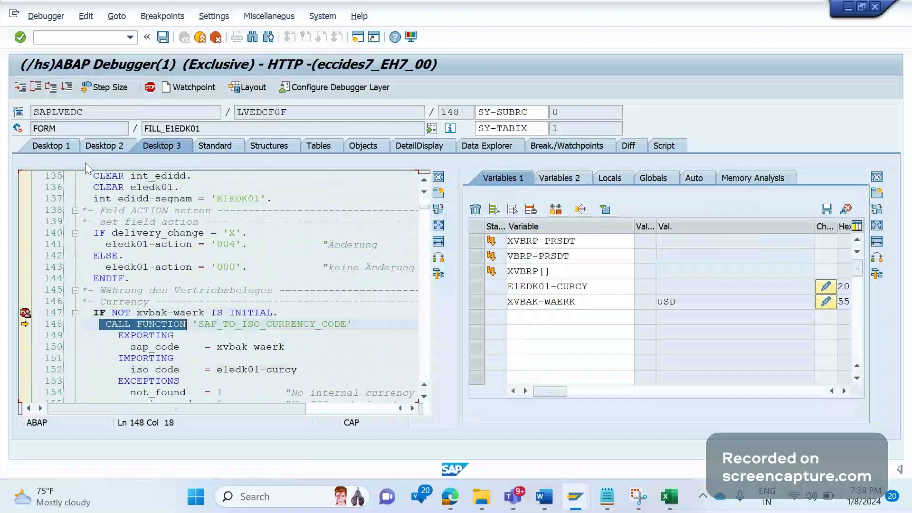
{"action": "left_click", "coordinate": [33, 88]}
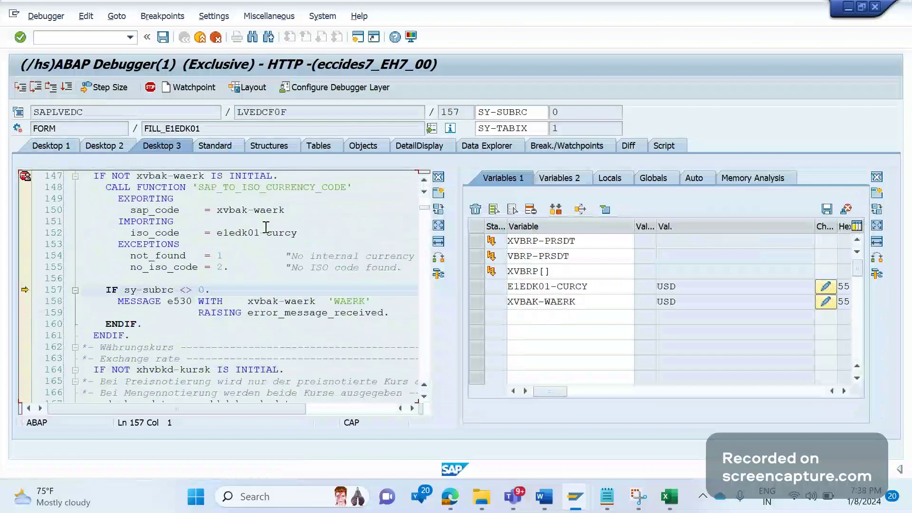
Step: Confirm E1EDK01-CURCY and XVBAK-WAERK both show USD in the variables list
{"action": "left_click_drag", "start_coordinate": [353, 192], "coordinate": [279, 187]}
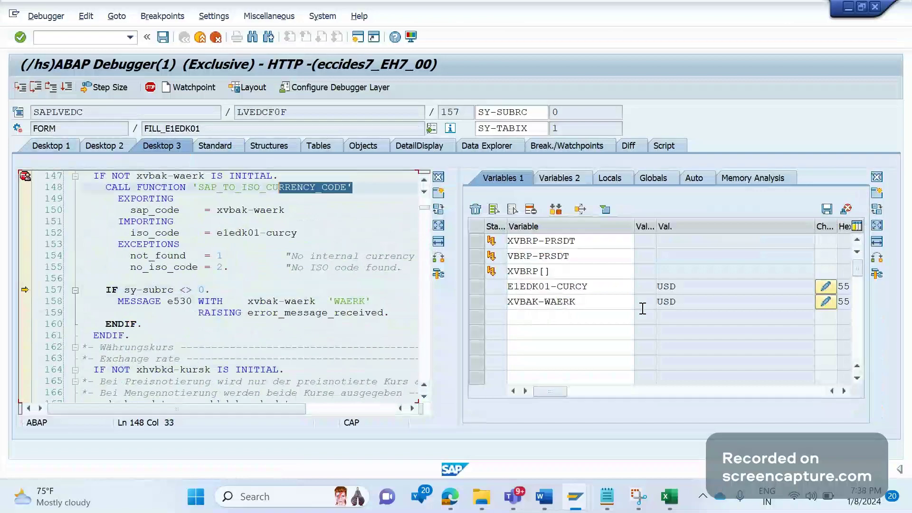
{"action": "left_click", "coordinate": [642, 306]}
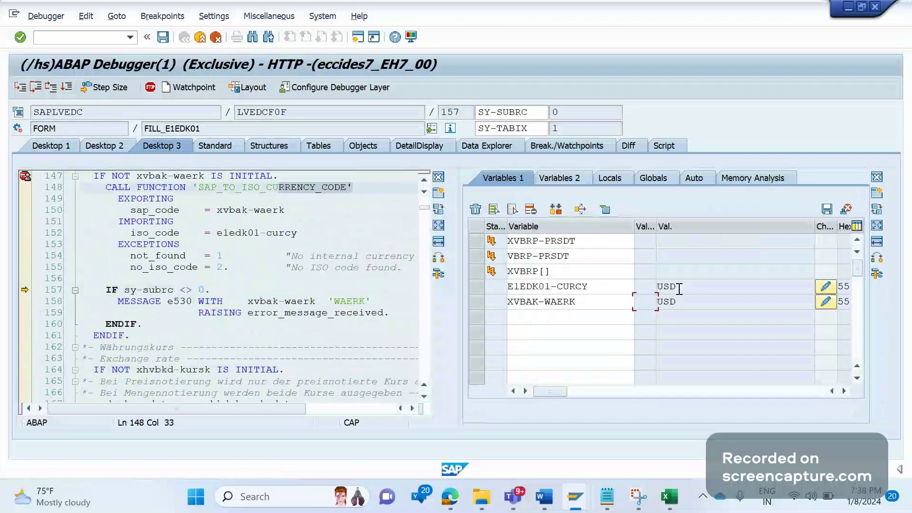
{"action": "left_click", "coordinate": [679, 289]}
{"action": "double_click", "coordinate": [680, 289]}
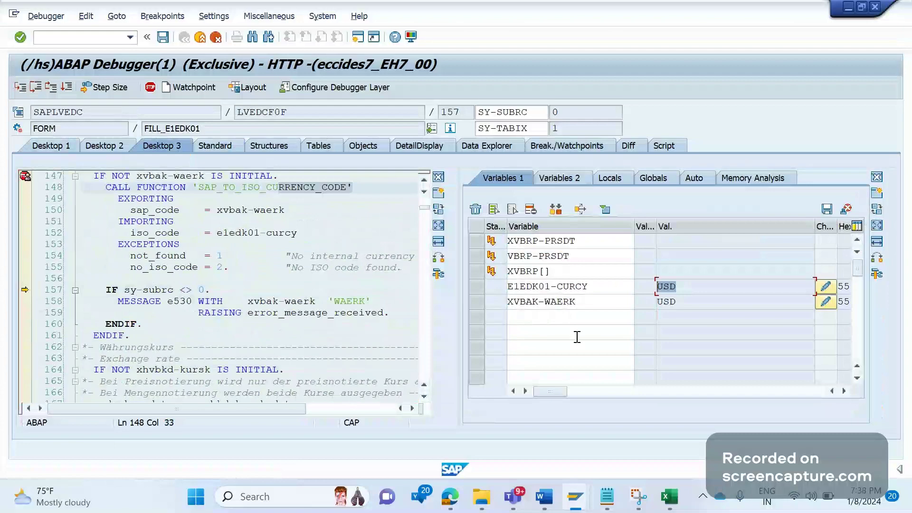
{"action": "left_click", "coordinate": [593, 289]}
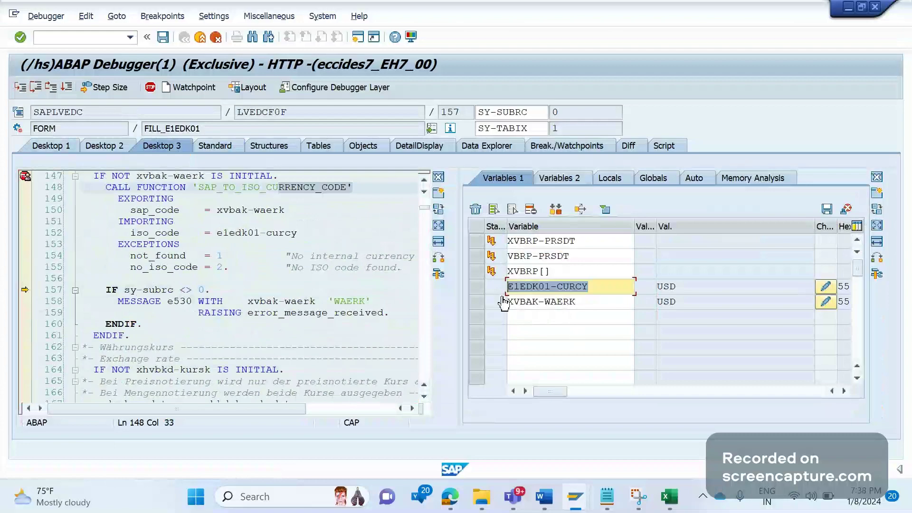